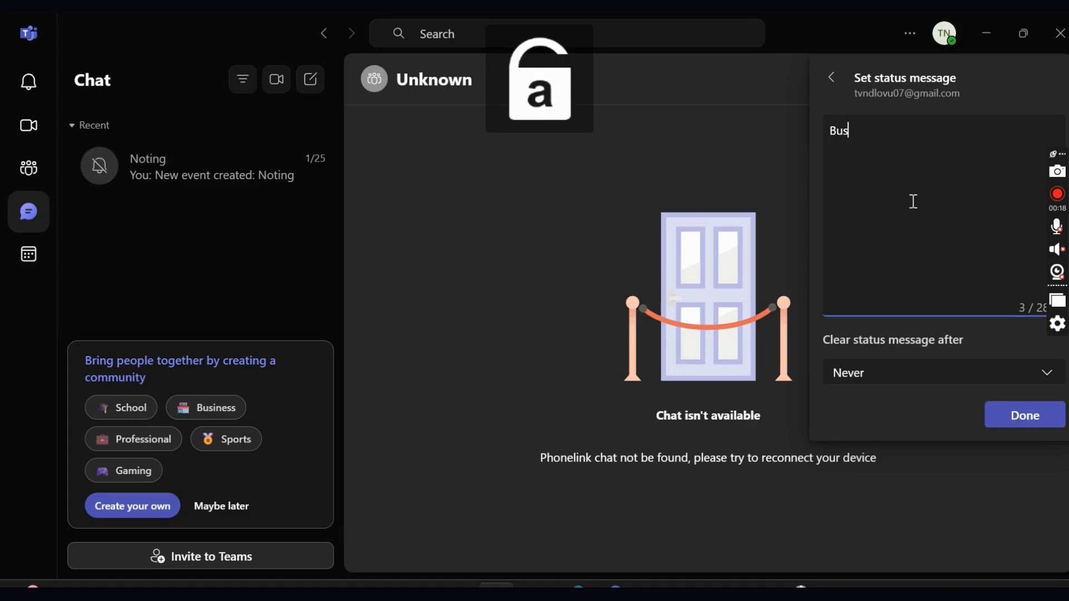
- Change the status message to 'Meeting', clearing after 1 hour, and save it
{"action": "key", "text": "BackSpace"}
{"action": "key", "text": "BackSpace"}
{"action": "key", "text": "BackSpace"}
{"action": "key", "text": "BackSpace"}
{"action": "key", "text": "BackSpace"}
{"action": "key", "text": "BackSpace"}
{"action": "key", "text": "BackSpace"}
{"action": "key", "text": "BackSpace"}
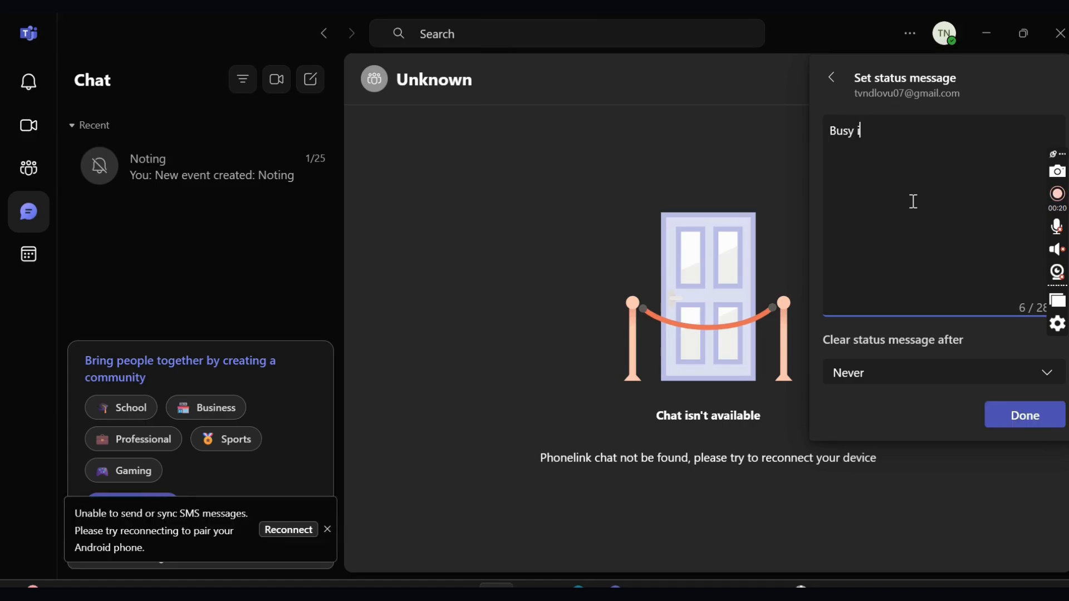
{"action": "key", "text": "Caps_Lock"}
{"action": "type", "text": "M"}
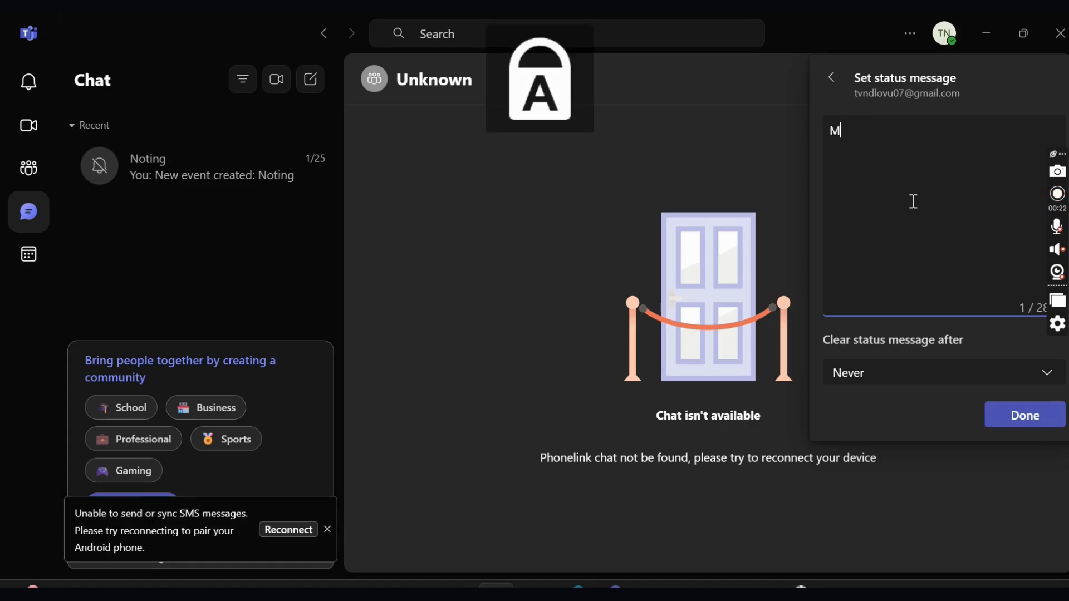
{"action": "key", "text": "Caps_Lock"}
{"action": "type", "text": "eeting"}
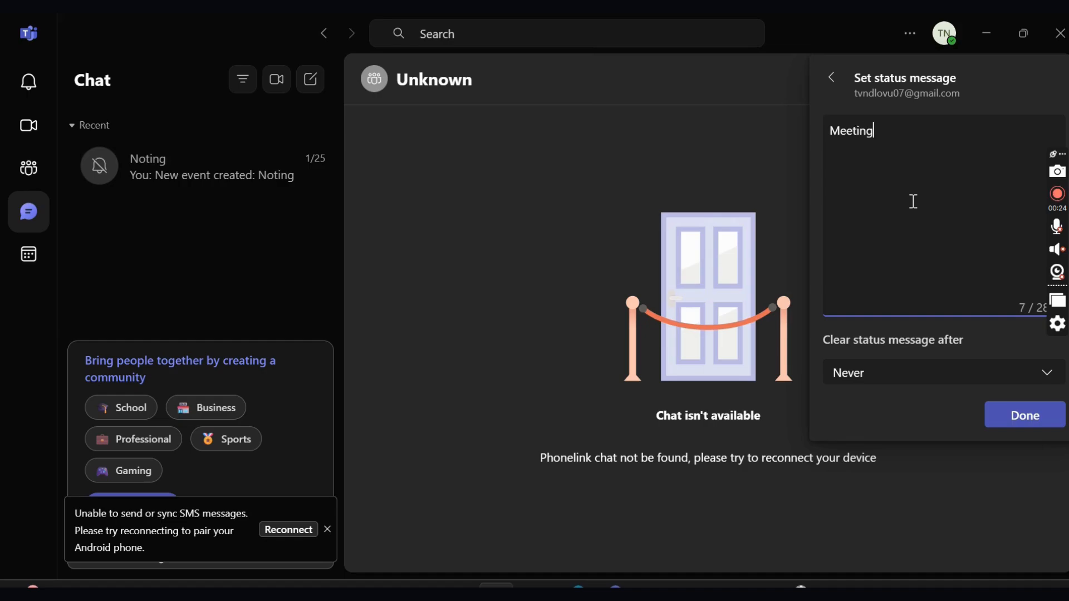
{"action": "left_click", "coordinate": [967, 382]}
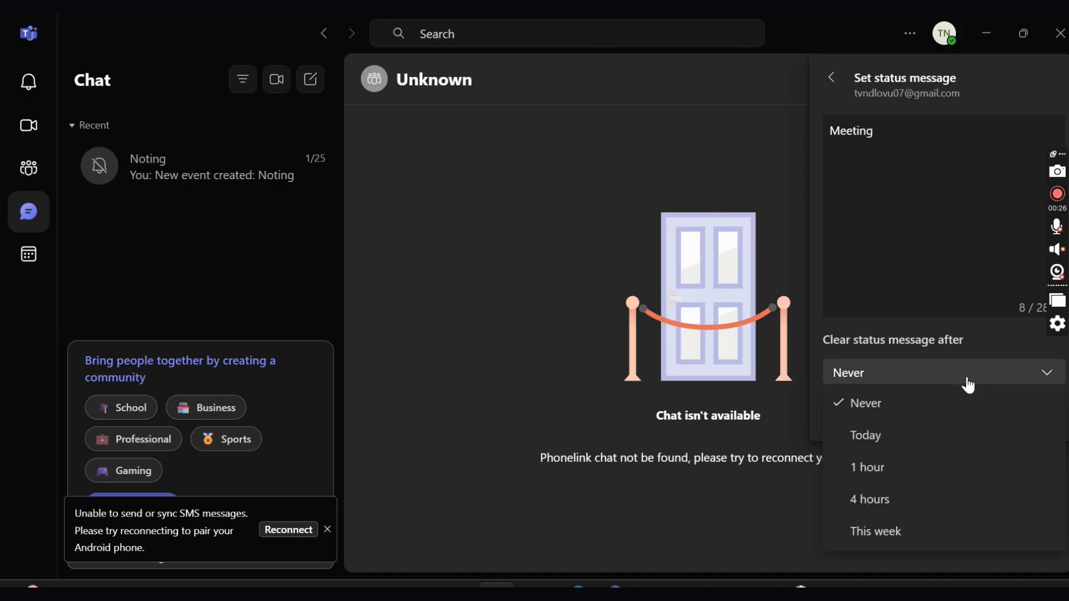
{"action": "left_click", "coordinate": [966, 382]}
{"action": "left_click", "coordinate": [966, 380]}
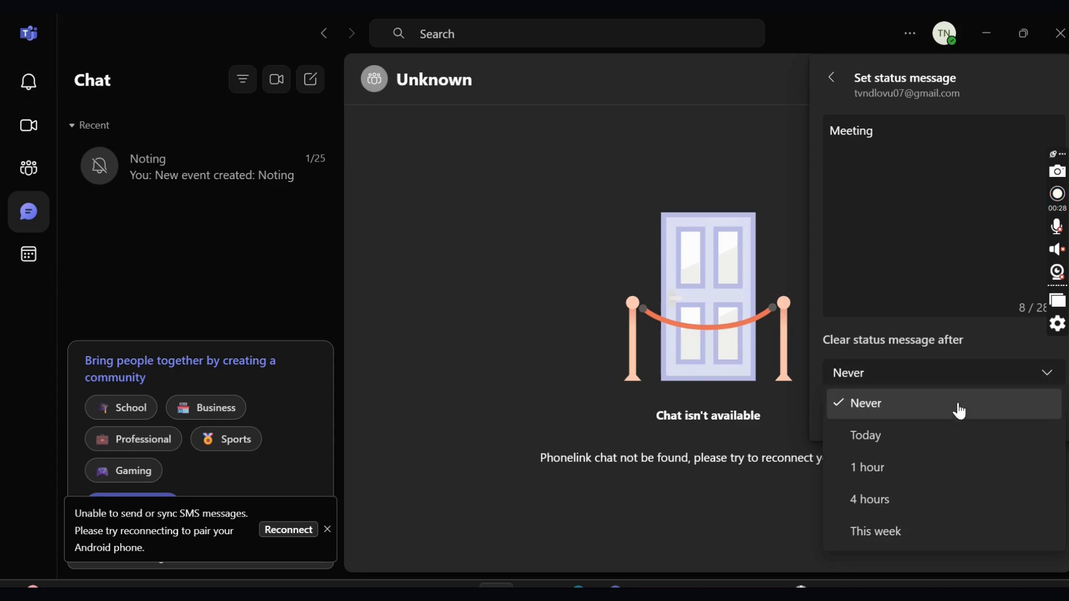
{"action": "left_click", "coordinate": [945, 470]}
{"action": "left_click", "coordinate": [1023, 427]}
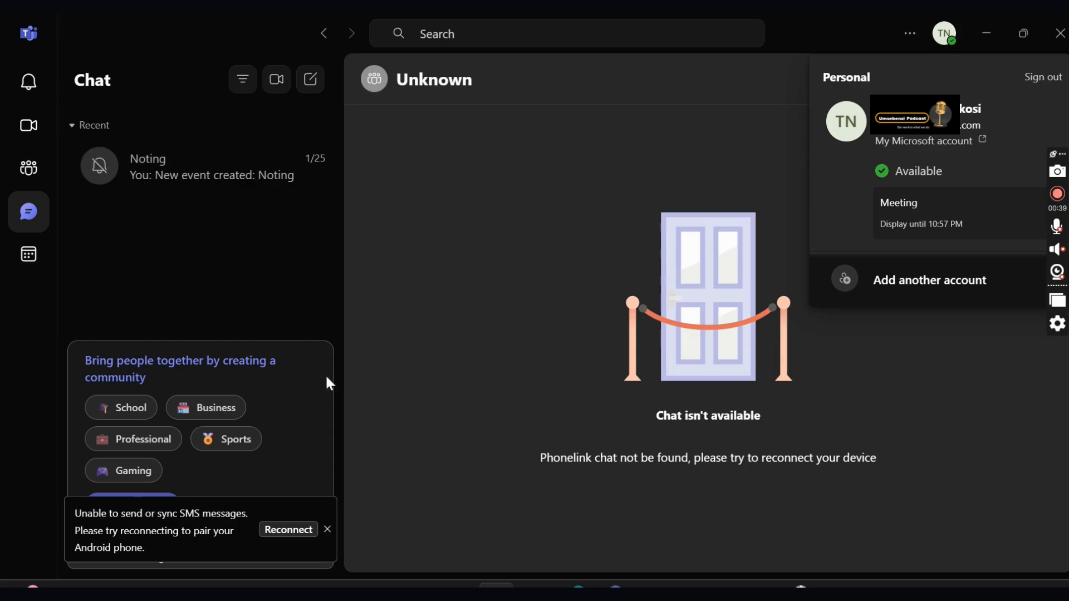
- Dismiss the SMS reconnect notice and cancel the School community creation dialog
{"action": "left_click", "coordinate": [329, 529]}
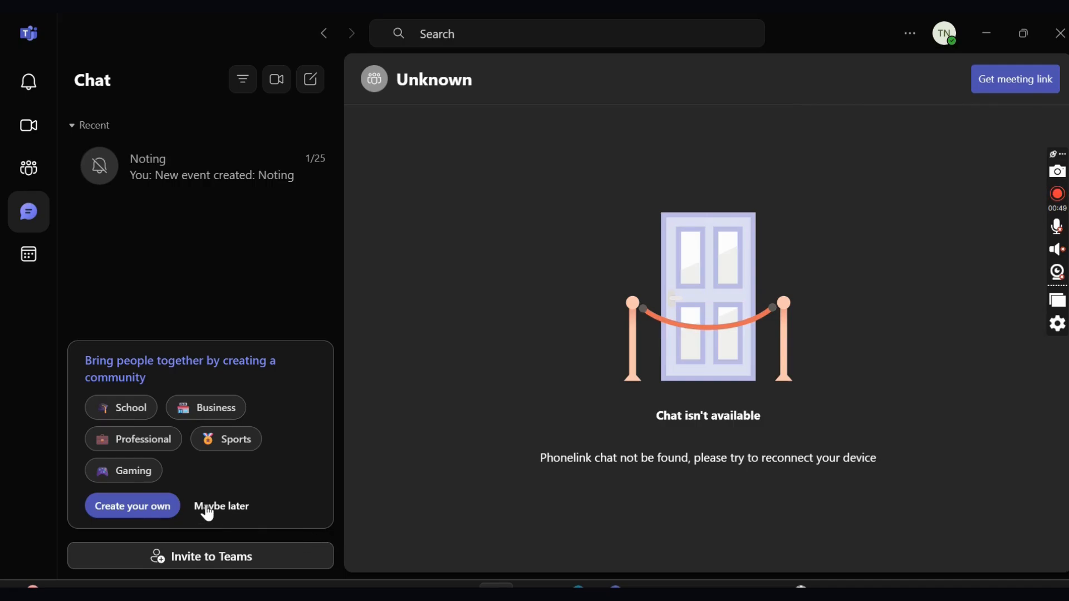
{"action": "left_click", "coordinate": [139, 413]}
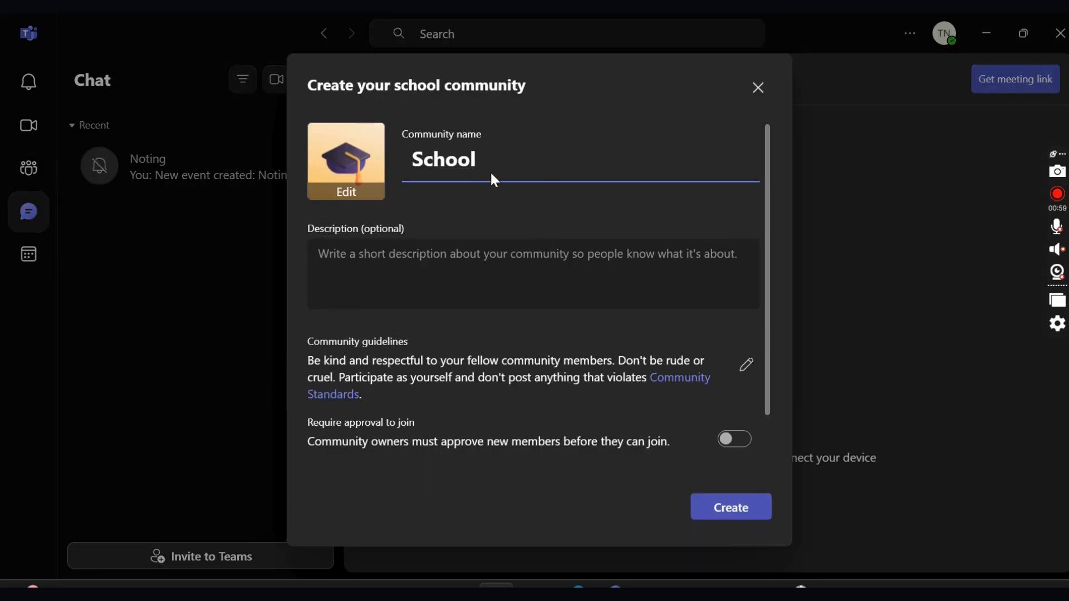
{"action": "left_click_drag", "start_coordinate": [478, 161], "coordinate": [399, 155]}
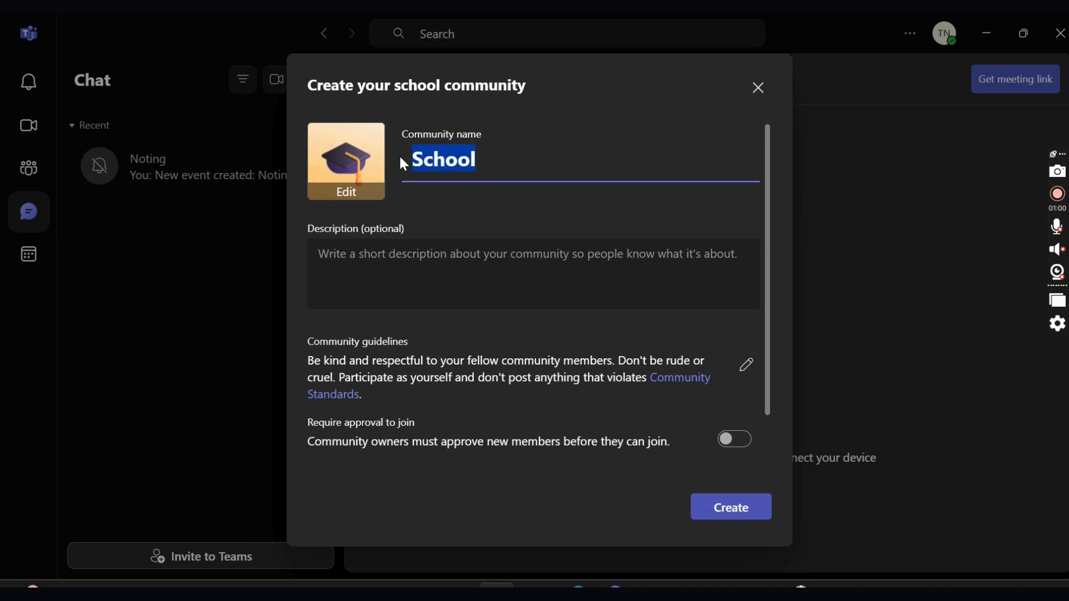
{"action": "left_click", "coordinate": [761, 89]}
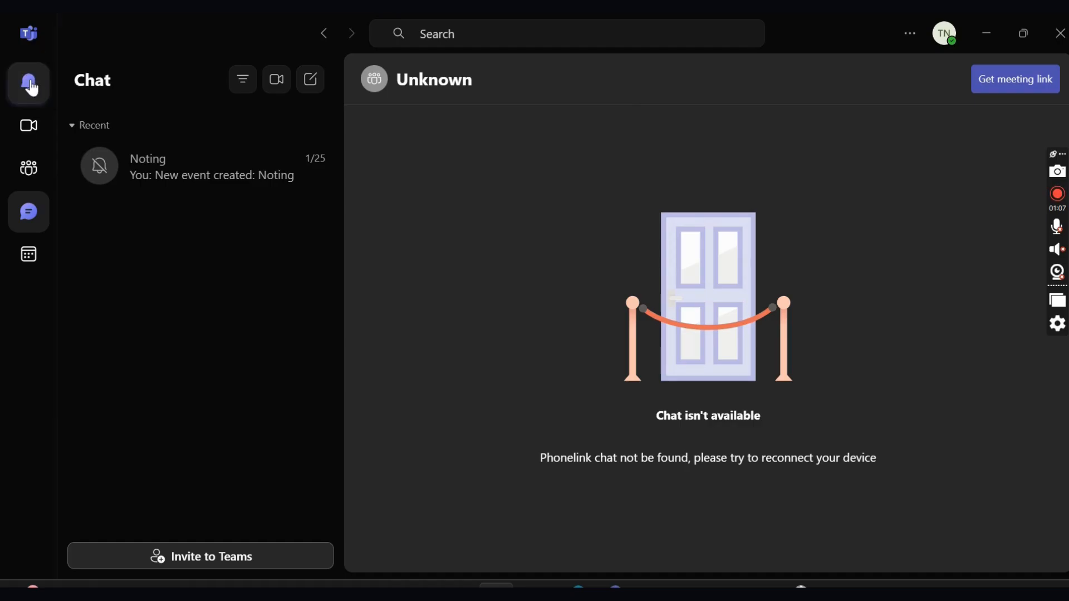
- In the Calendar, open and cancel Join with an ID, then start a new meeting
{"action": "left_click", "coordinate": [29, 256]}
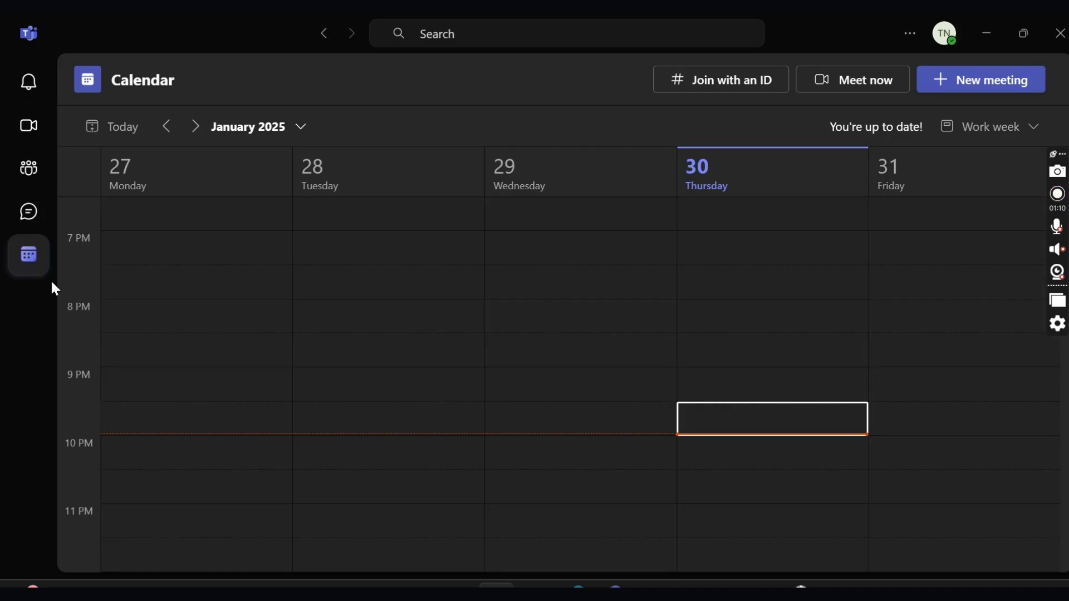
{"action": "left_click", "coordinate": [732, 92]}
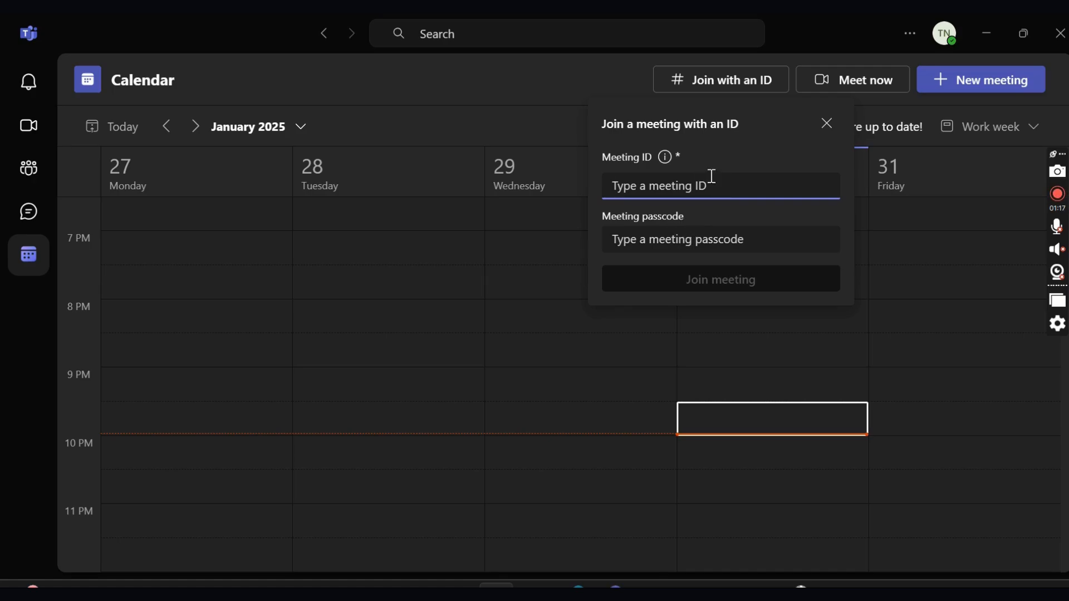
{"action": "left_click", "coordinate": [832, 132]}
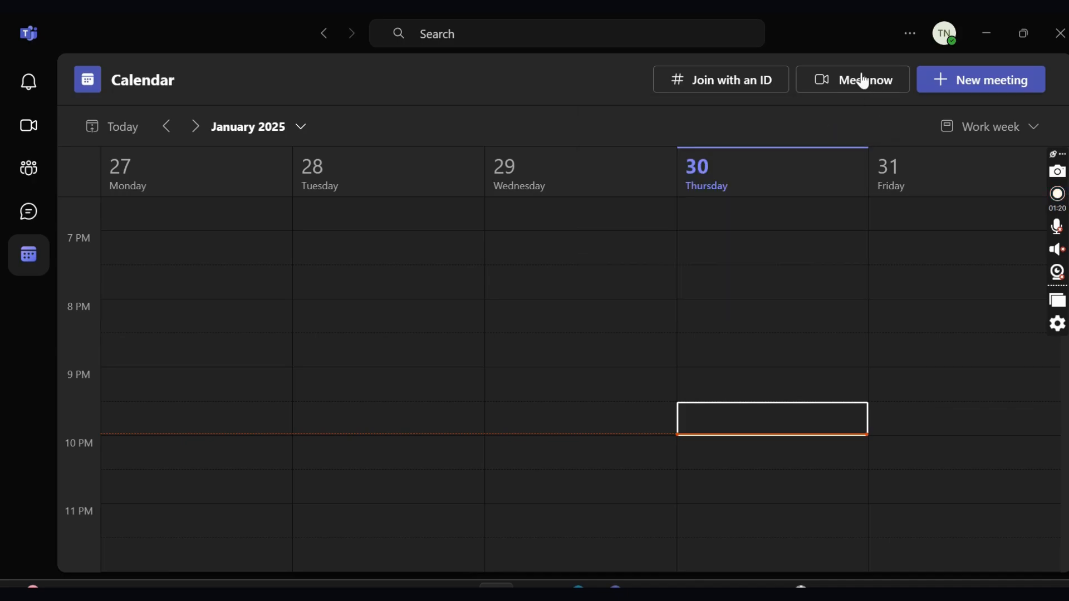
{"action": "left_click", "coordinate": [962, 89]}
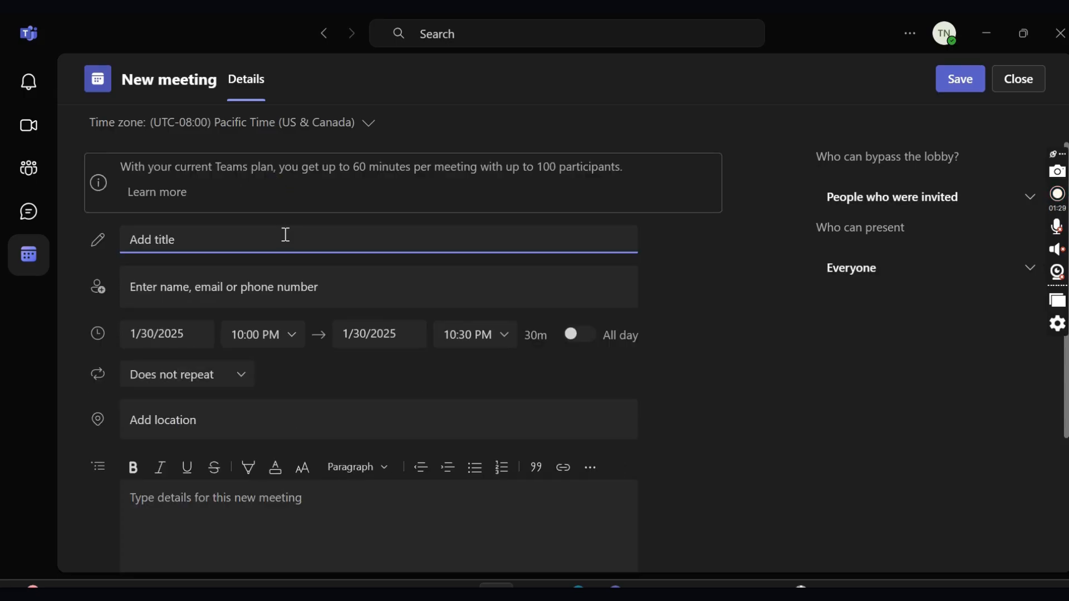
- Title the meeting 'Meetings with the CEO'
{"action": "key", "text": "Caps_Lock"}
{"action": "type", "text": "M"}
{"action": "key", "text": "Caps_Lock"}
{"action": "type", "text": "eetings with the"}
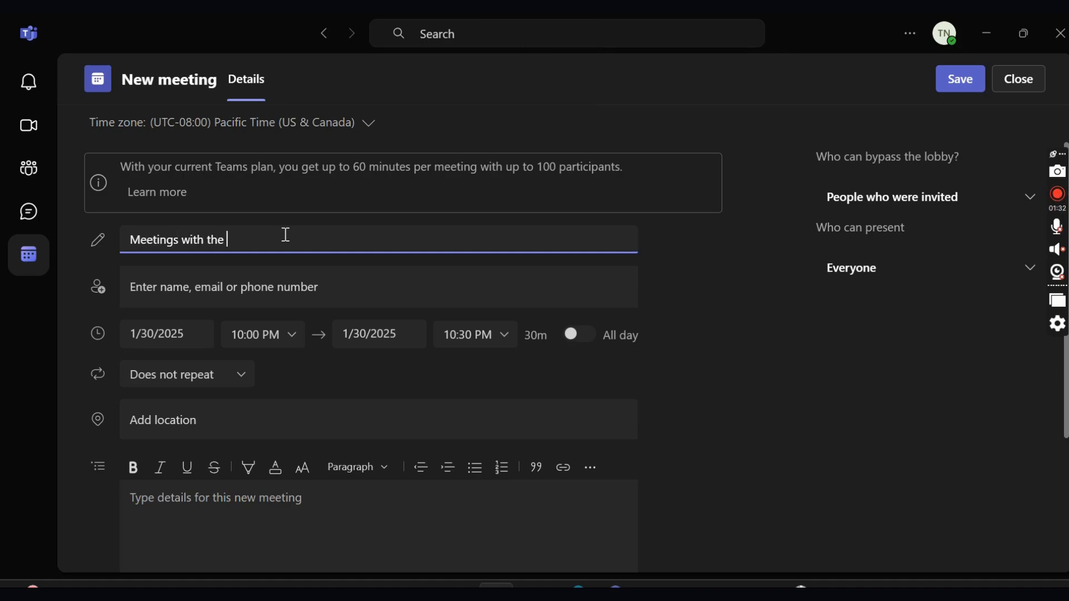
{"action": "key", "text": "Caps_Lock"}
{"action": "type", "text": "CEO"}
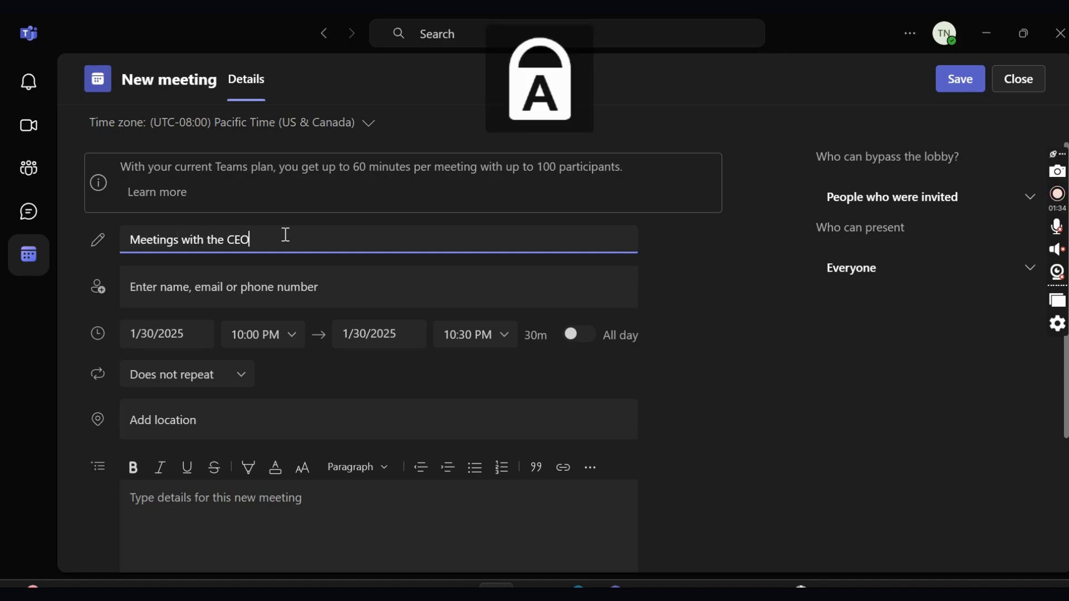
{"action": "key", "text": "Caps_Lock"}
- Invite the attendee by entering their e-mail address and picking the suggestion
{"action": "left_click", "coordinate": [287, 283]}
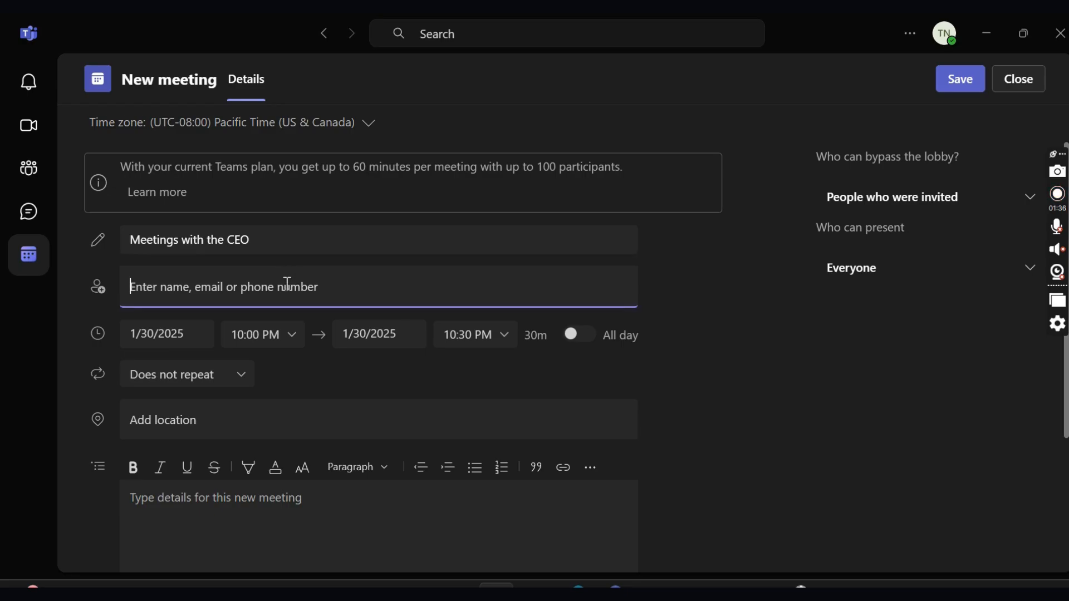
{"action": "type", "text": "UMSEBENZI"}
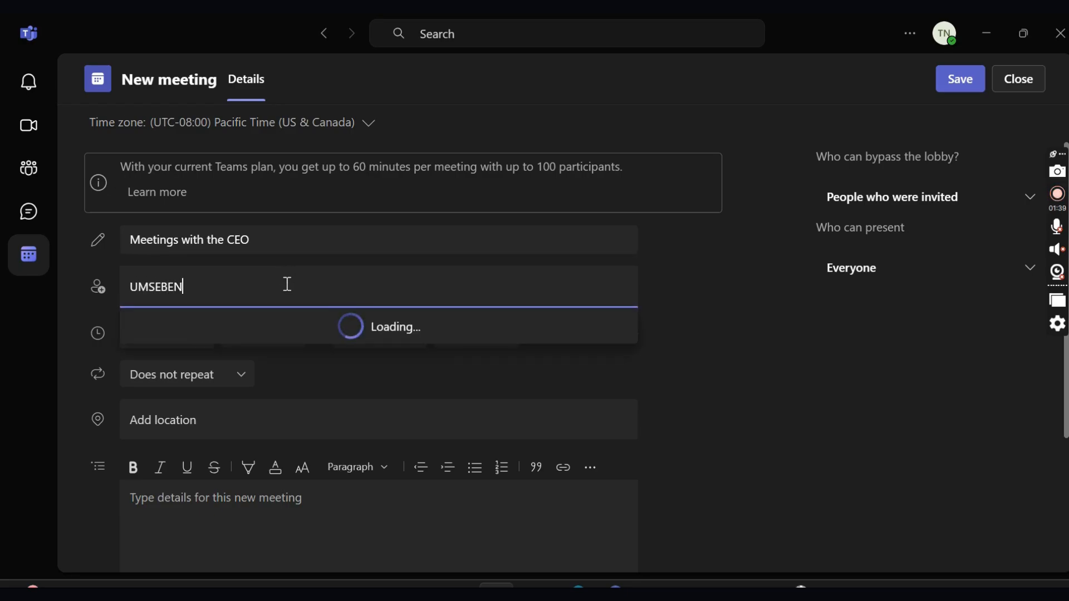
{"action": "key", "text": "BackSpace"}
{"action": "key", "text": "BackSpace"}
{"action": "key", "text": "BackSpace"}
{"action": "key", "text": "BackSpace"}
{"action": "key", "text": "BackSpace"}
{"action": "key", "text": "BackSpace"}
{"action": "key", "text": "BackSpace"}
{"action": "key", "text": "BackSpace"}
{"action": "key", "text": "BackSpace"}
{"action": "key", "text": "Caps_Lock"}
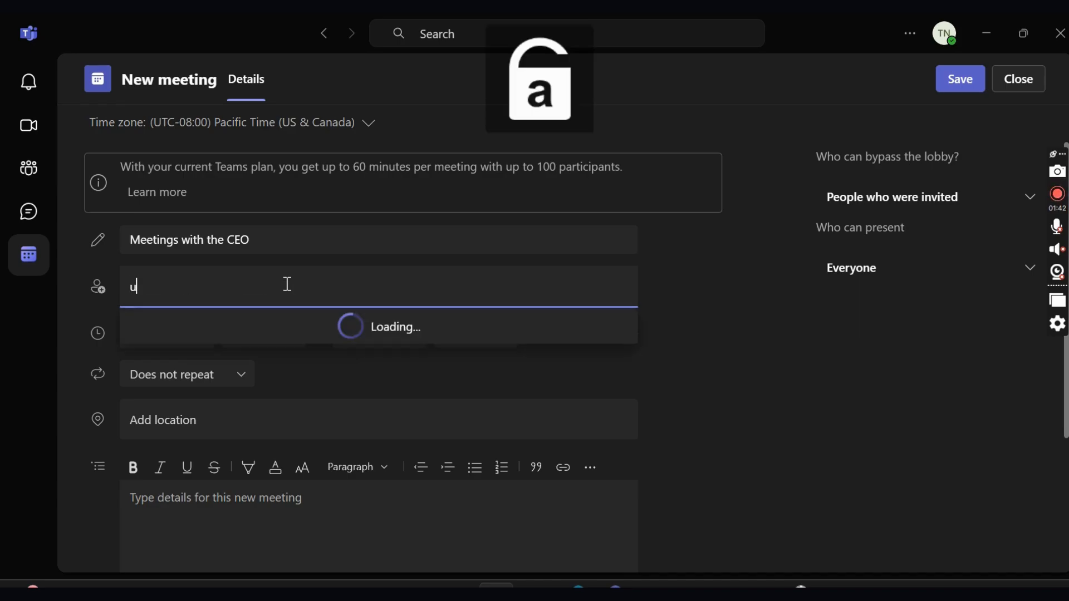
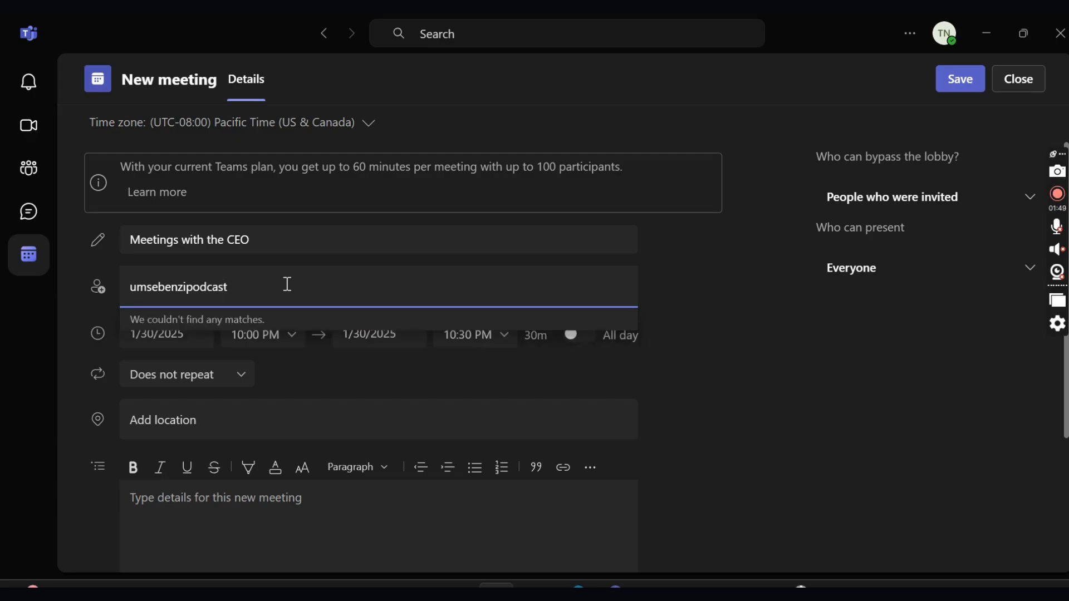
{"action": "key", "text": "Num_Lock"}
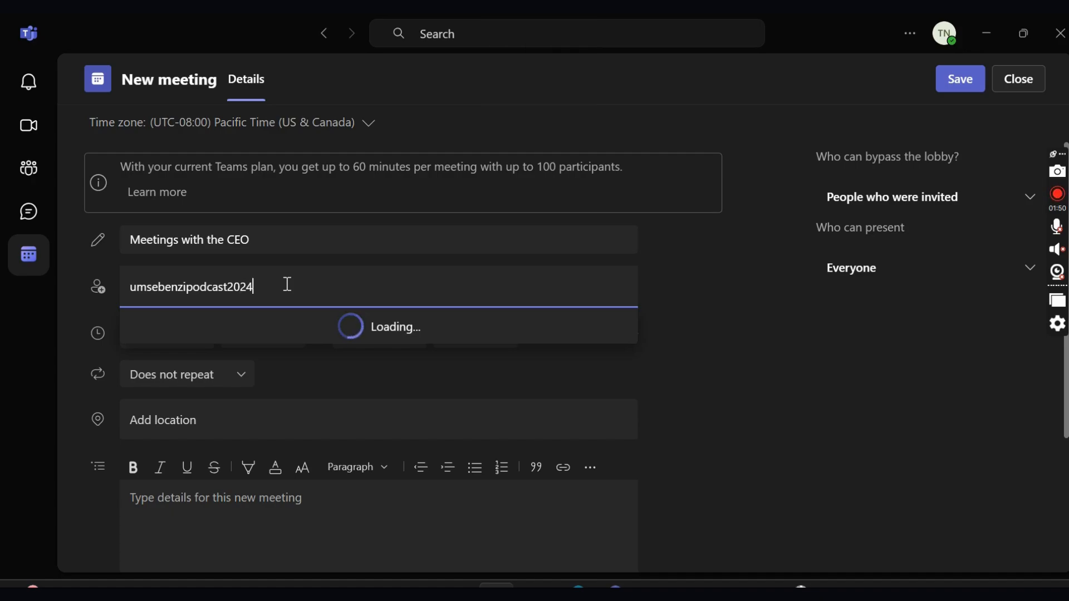
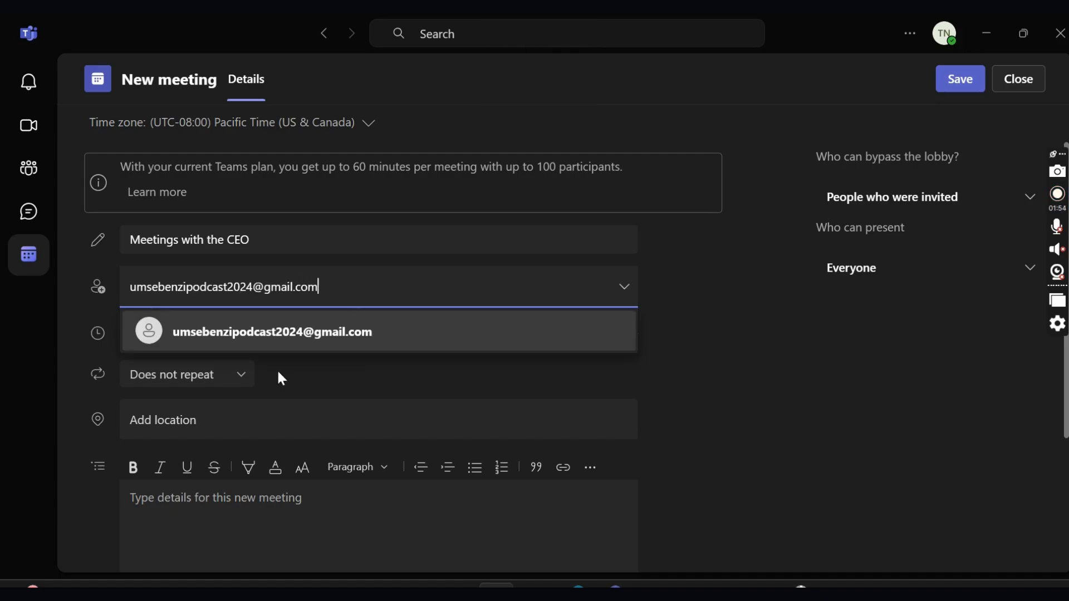
{"action": "left_click", "coordinate": [296, 345]}
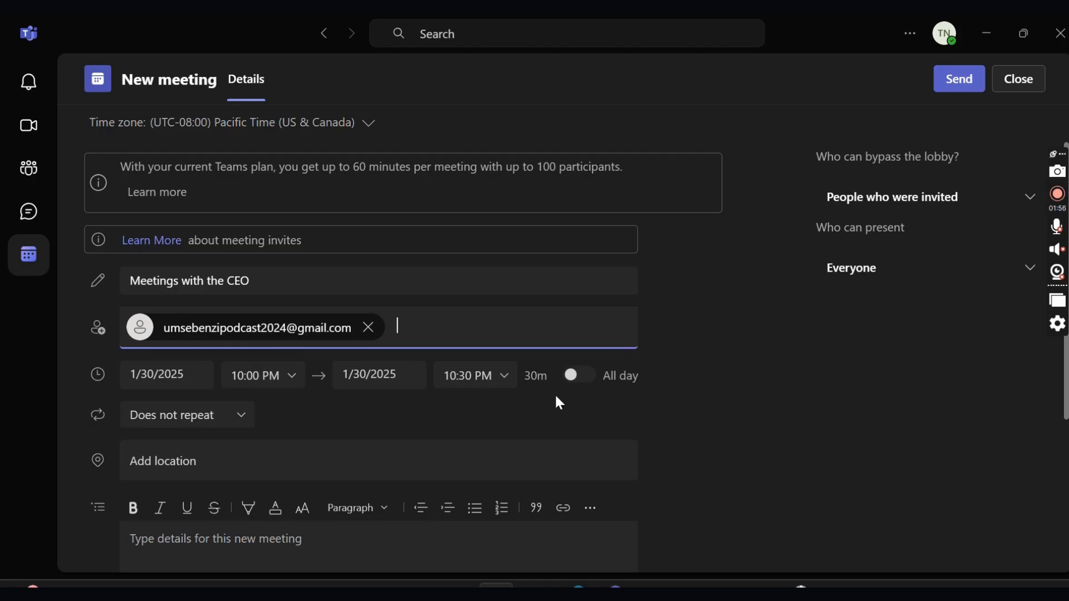
{"action": "scroll", "coordinate": [510, 351], "scroll_direction": "down", "scroll_amount": 2}
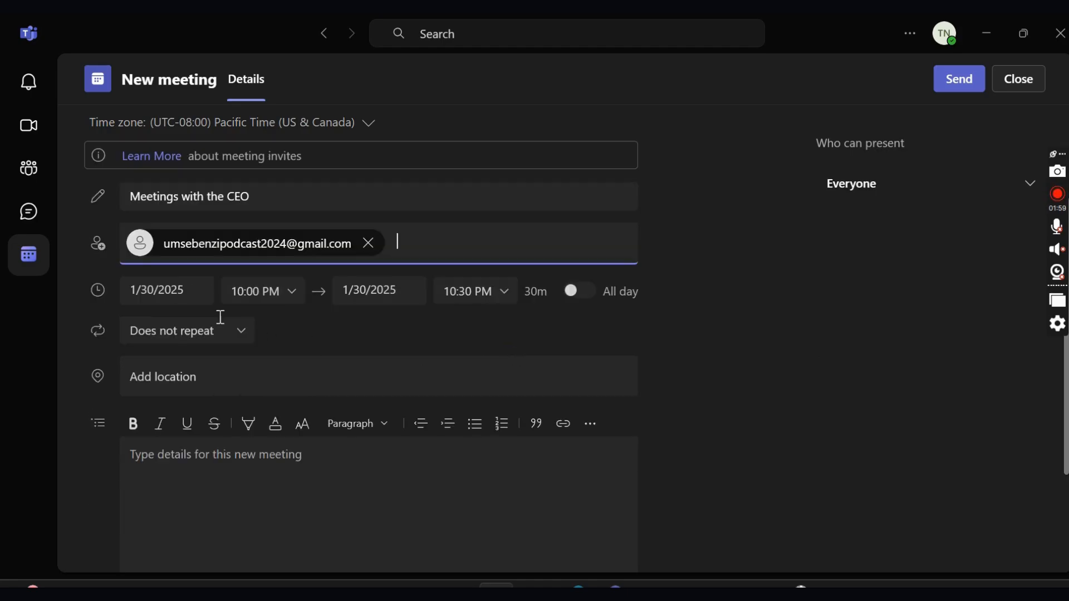
{"action": "left_click", "coordinate": [152, 289]}
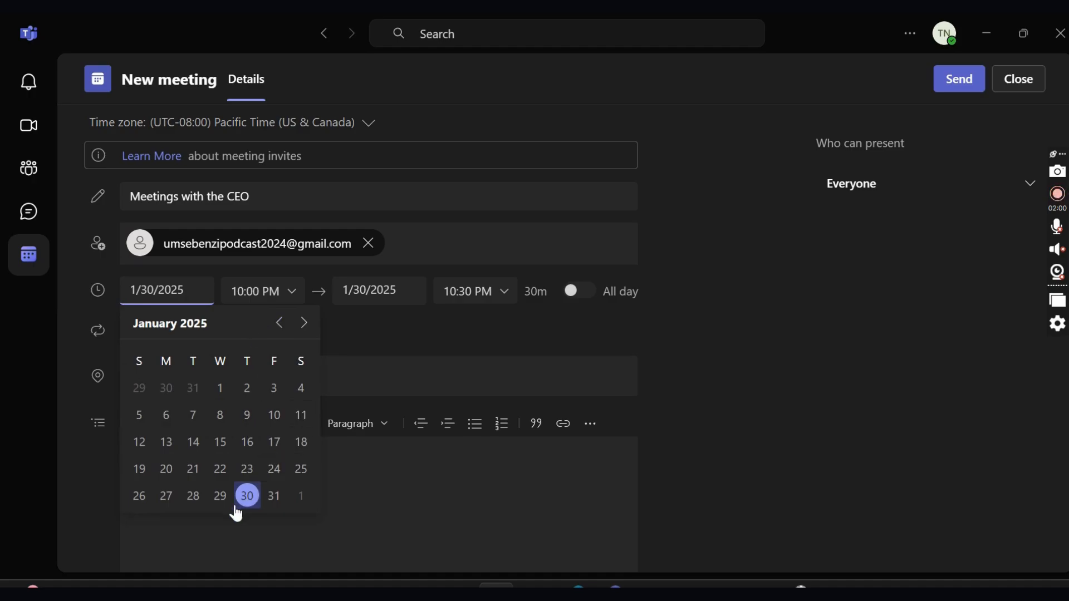
{"action": "left_click", "coordinate": [791, 339]}
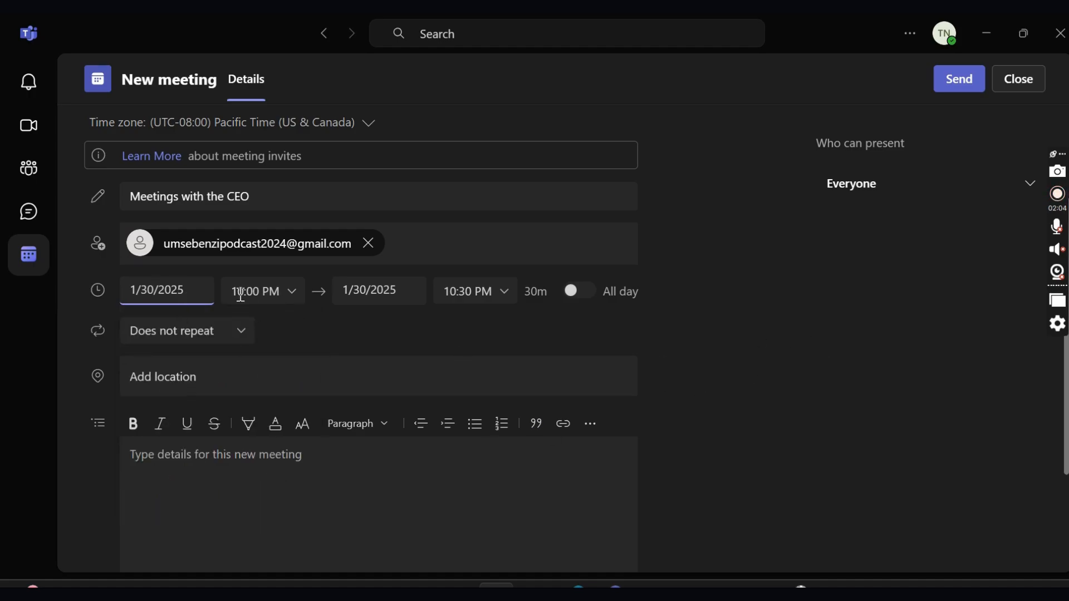
{"action": "left_click", "coordinate": [286, 291]}
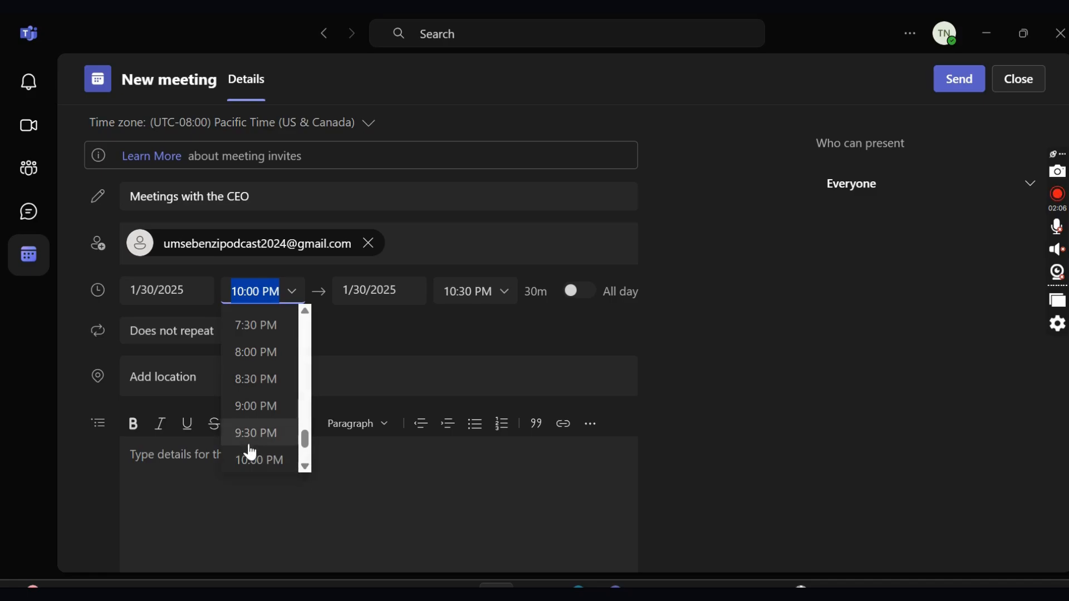
{"action": "left_click", "coordinate": [363, 295]}
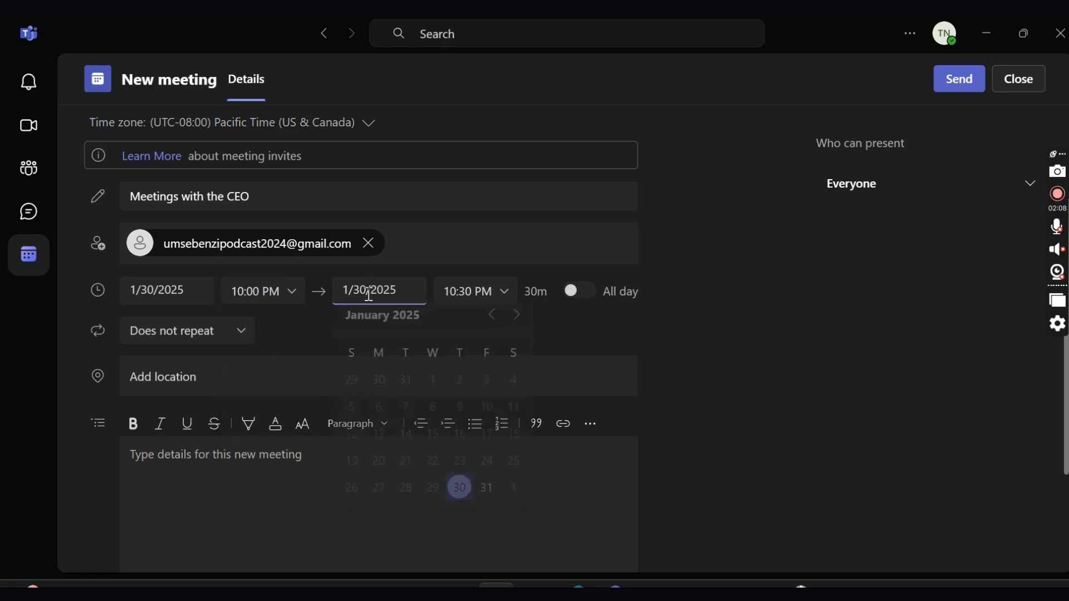
{"action": "left_click", "coordinate": [676, 401]}
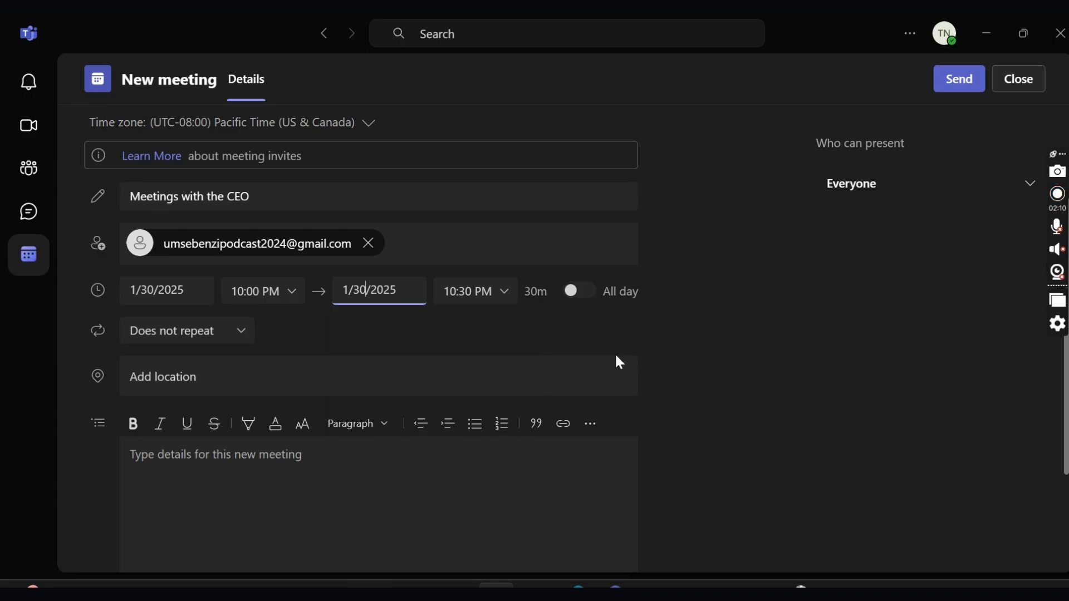
{"action": "left_click", "coordinate": [445, 292]}
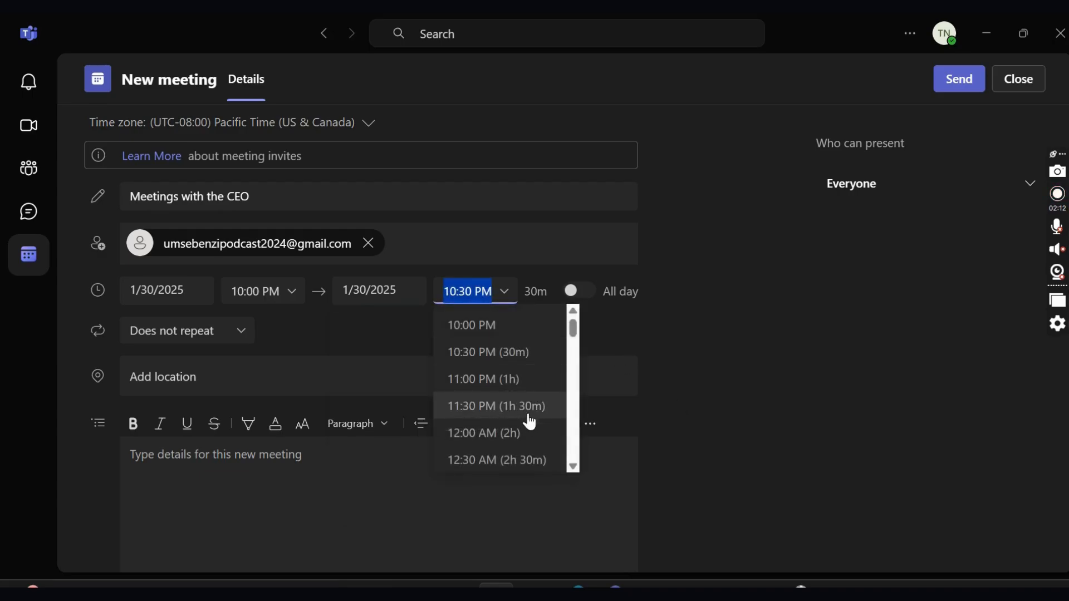
{"action": "left_click", "coordinate": [584, 317]}
{"action": "left_click", "coordinate": [578, 297]}
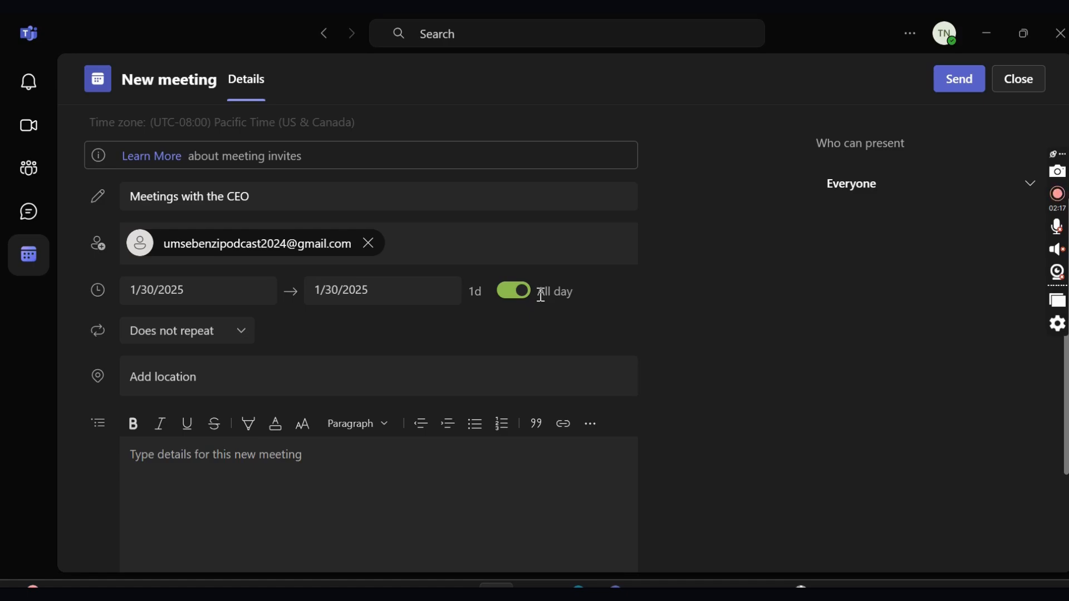
{"action": "left_click_drag", "start_coordinate": [538, 292], "coordinate": [570, 295]}
{"action": "left_click", "coordinate": [509, 292]}
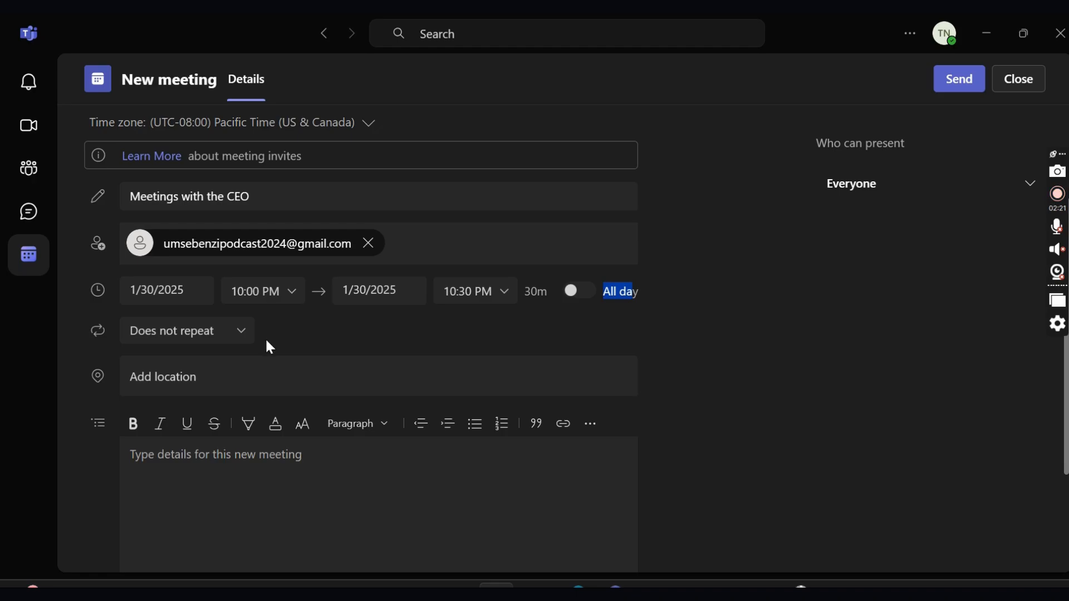
{"action": "scroll", "coordinate": [270, 348], "scroll_direction": "down", "scroll_amount": 2}
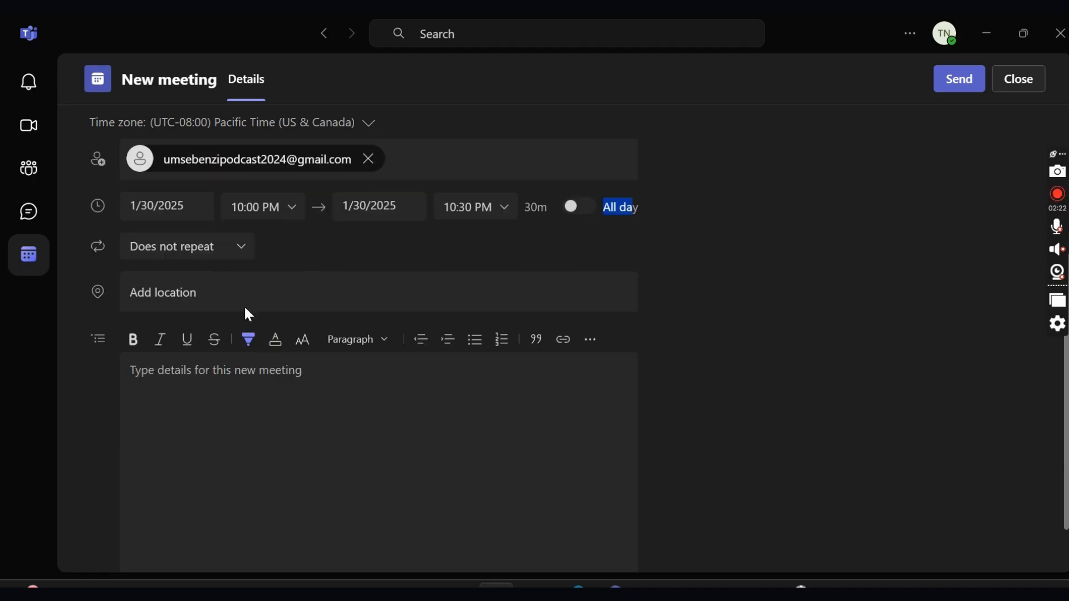
- Set the meeting location to 'ms teams' instead of Boardroom
{"action": "left_click", "coordinate": [192, 288]}
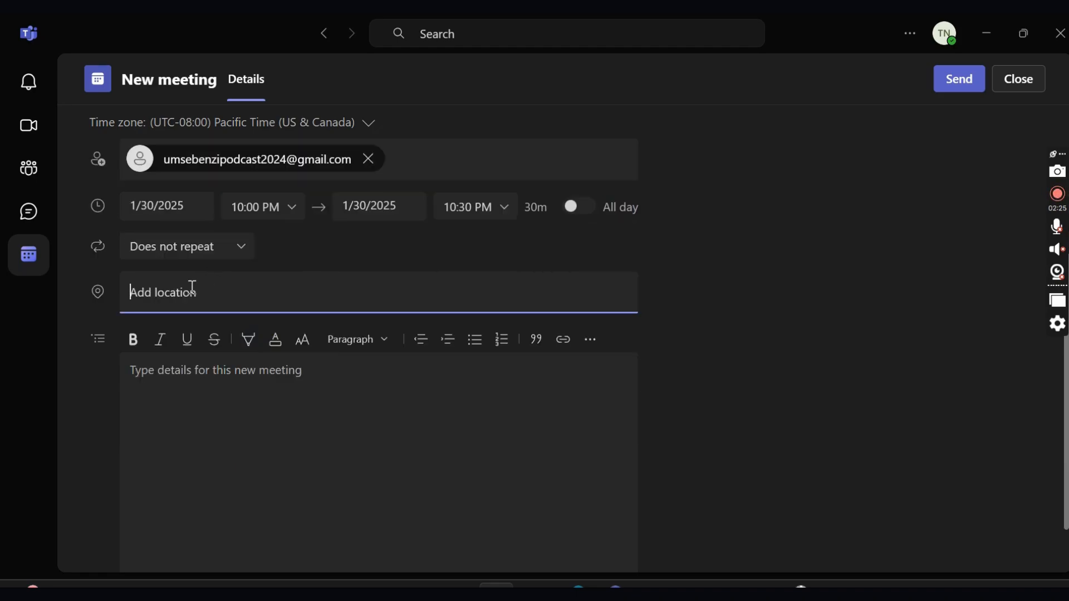
{"action": "type", "text": "Boardroom"}
{"action": "key", "text": "BackSpace"}
{"action": "key", "text": "BackSpace"}
{"action": "key", "text": "BackSpace"}
{"action": "key", "text": "BackSpace"}
{"action": "key", "text": "BackSpace"}
{"action": "key", "text": "BackSpace"}
{"action": "key", "text": "BackSpace"}
{"action": "key", "text": "BackSpace"}
{"action": "key", "text": "BackSpace"}
{"action": "left_click", "coordinate": [145, 294]}
{"action": "type", "text": "ms"}
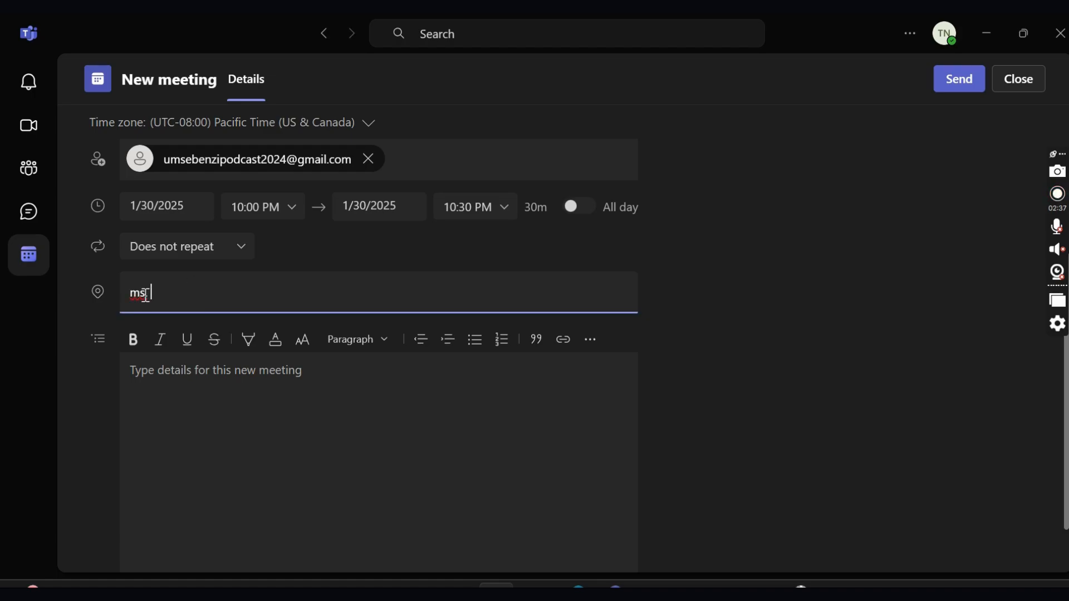
{"action": "type", "text": " teams"}
{"action": "key", "text": "Return"}
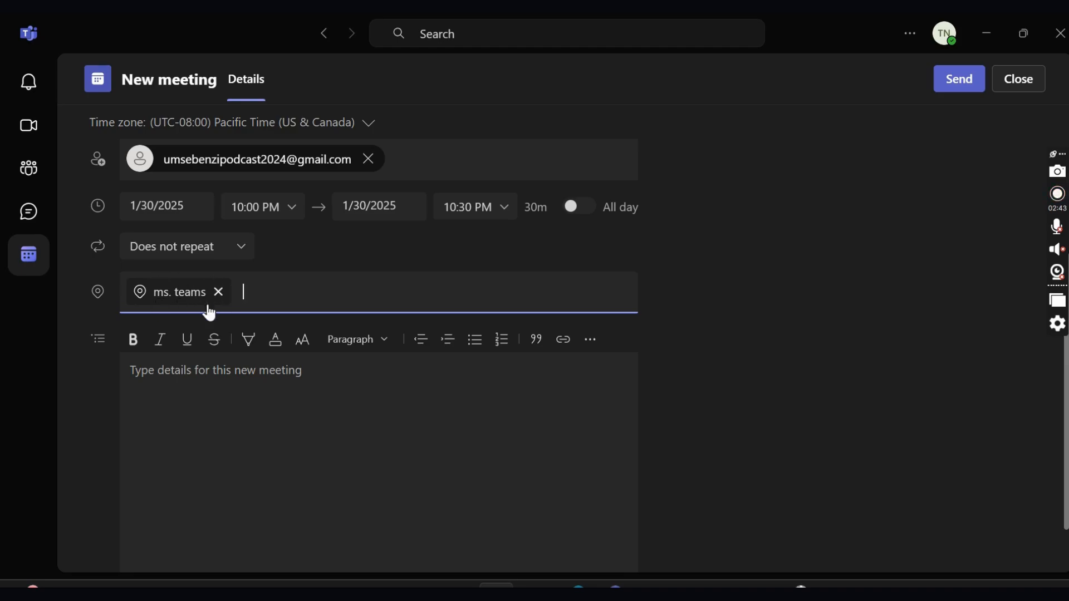
- Start the invitation with 'Dear Colleagues' and 'I trust that I find you well.'
{"action": "left_click", "coordinate": [227, 371]}
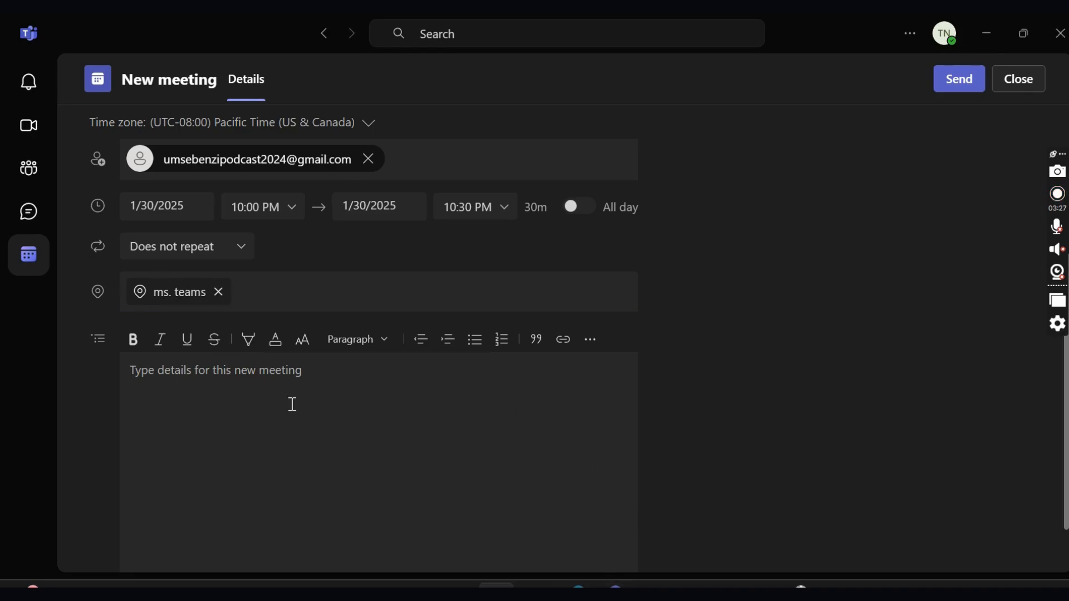
{"action": "key", "text": "Caps_Lock"}
{"action": "type", "text": "D"}
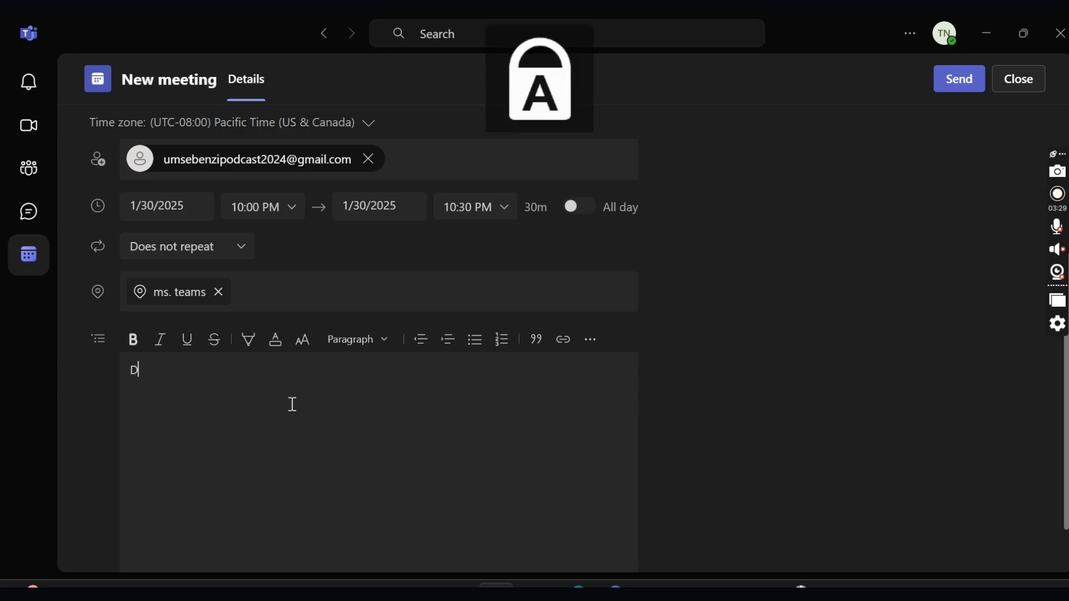
{"action": "key", "text": "Caps_Lock"}
{"action": "type", "text": "ear"}
{"action": "key", "text": "Caps_Lock"}
{"action": "type", "text": "C"}
{"action": "key", "text": "Caps_Lock"}
{"action": "type", "text": "olleagues"}
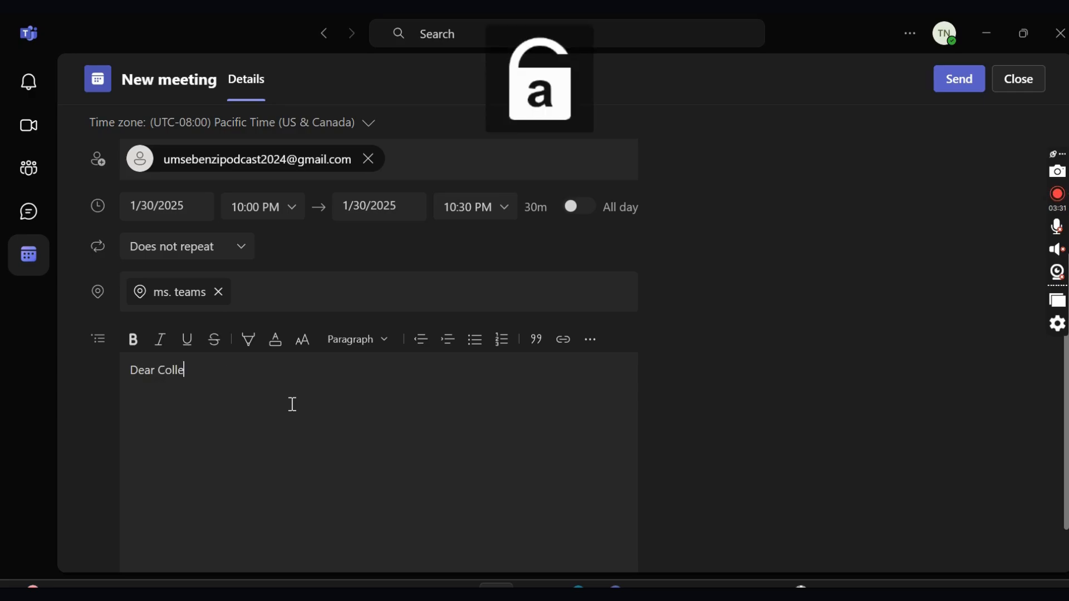
{"action": "key", "text": "Return"}
{"action": "key", "text": "Caps_Lock"}
{"action": "type", "text": "I"}
{"action": "key", "text": "Caps_Lock"}
{"action": "type", "text": "tri"}
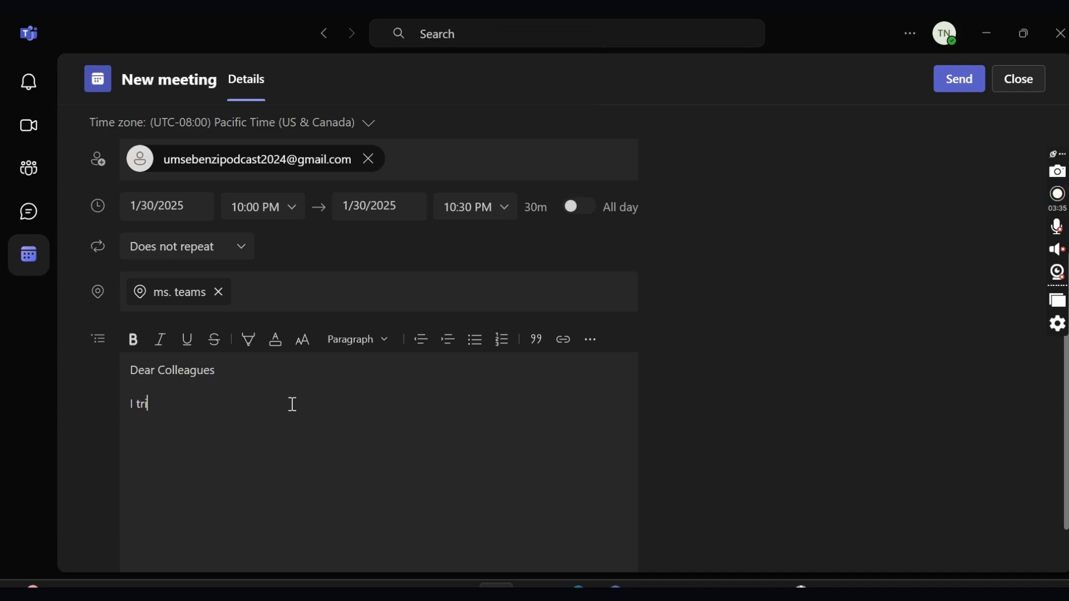
{"action": "type", "text": "st that"}
{"action": "key", "text": "Caps_Lock"}
{"action": "type", "text": "I"}
{"action": "key", "text": "Caps_Lock"}
{"action": "type", "text": "fin"}
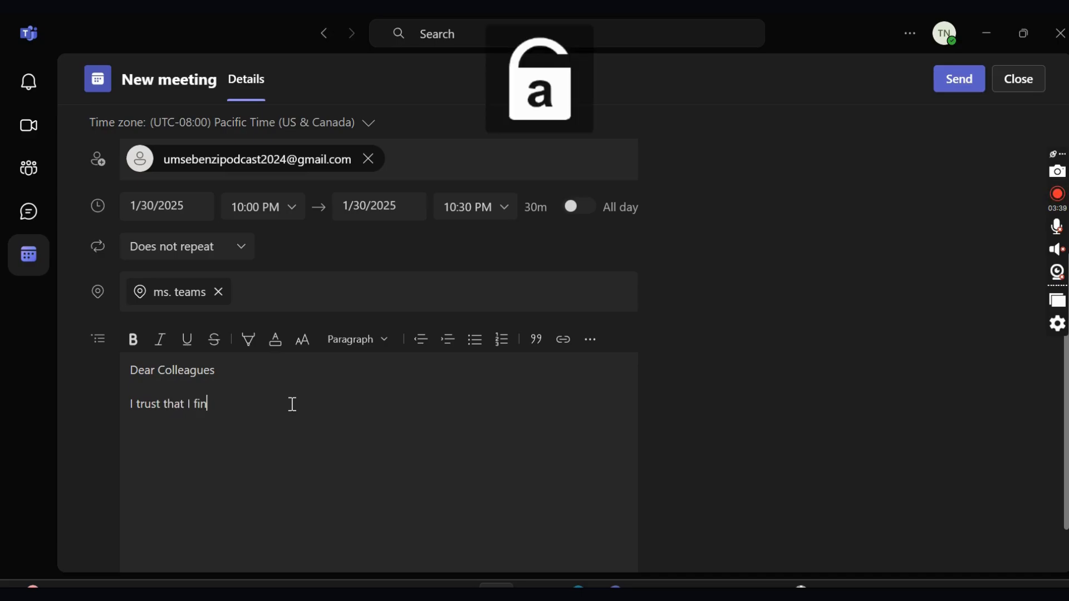
{"action": "type", "text": "d you well."}
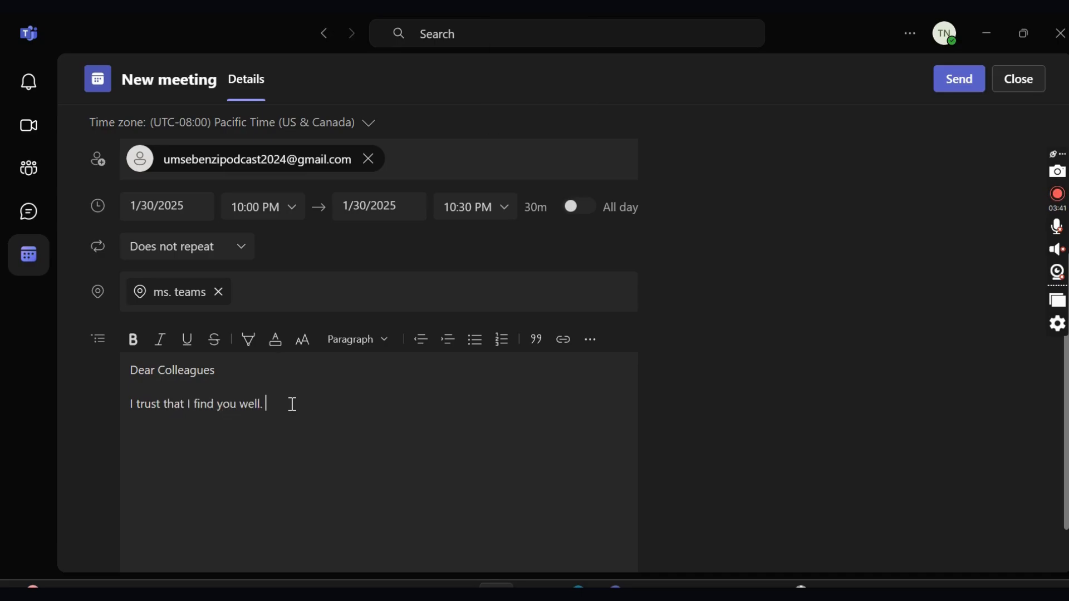
{"action": "key", "text": "Return"}
- Add the line 'Kindly join us for our first annual Meeting with the CEO.'
{"action": "type", "text": "Kibnd"}
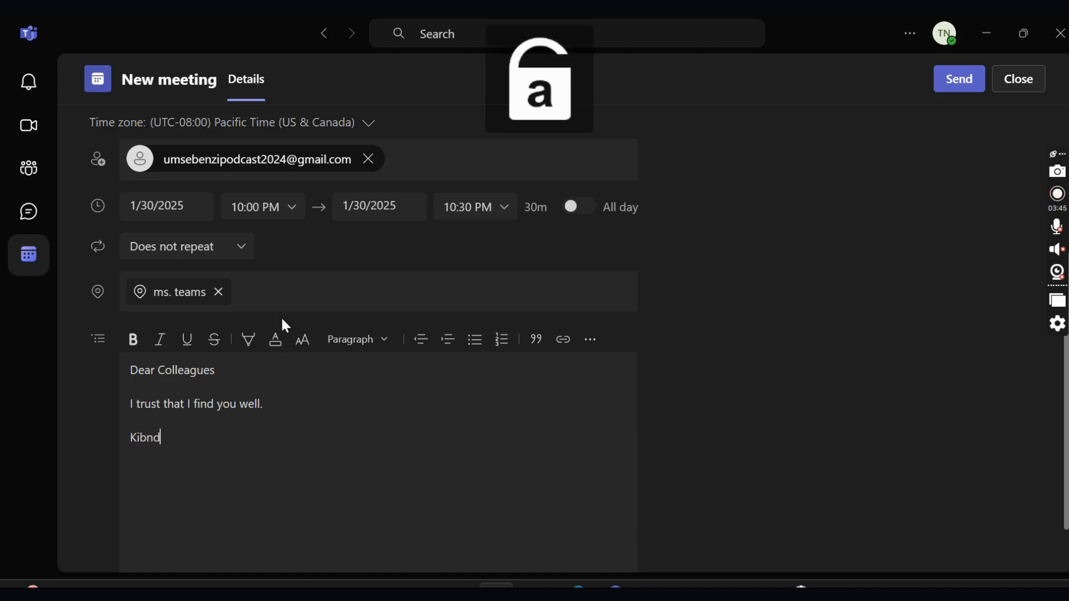
{"action": "key", "text": "BackSpace"}
{"action": "key", "text": "BackSpace"}
{"action": "key", "text": "BackSpace"}
{"action": "type", "text": "n"}
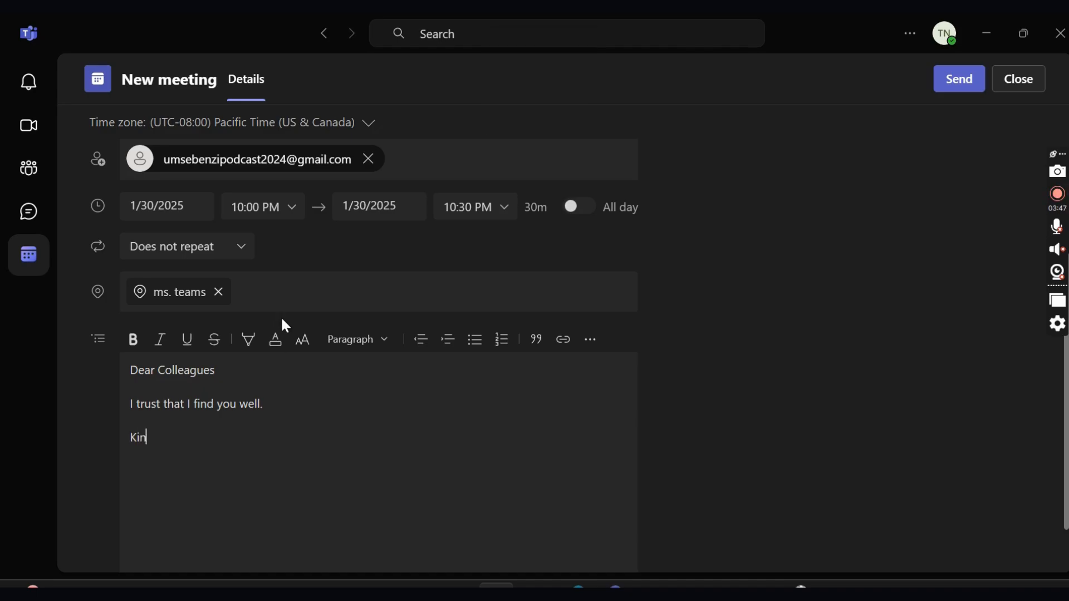
{"action": "type", "text": "dly join us for our first a"}
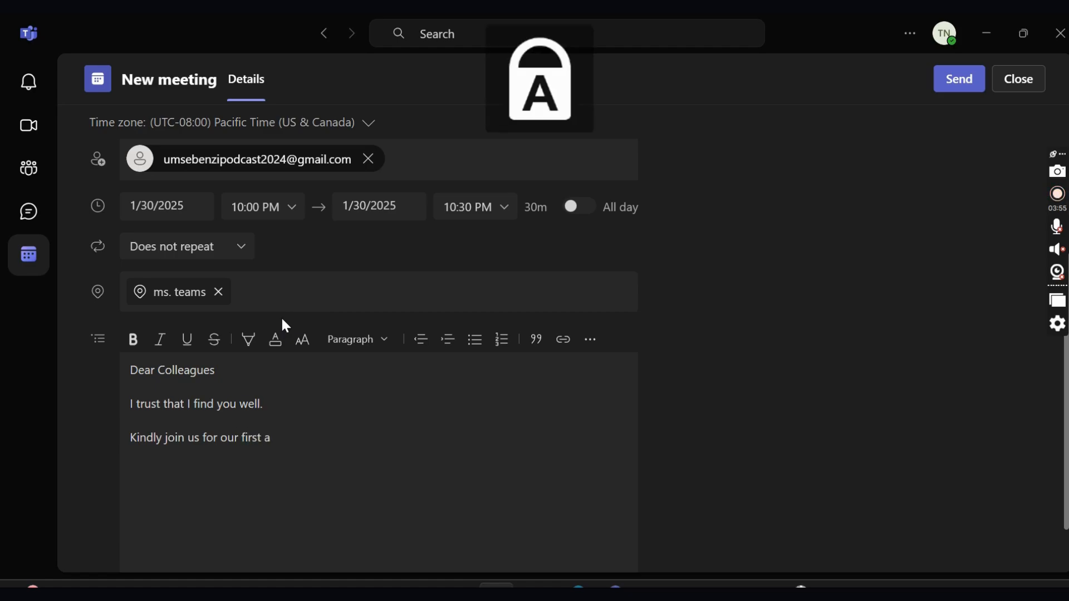
{"action": "key", "text": "BackSpace"}
{"action": "type", "text": "ANN"}
{"action": "key", "text": "BackSpace"}
{"action": "key", "text": "BackSpace"}
{"action": "key", "text": "BackSpace"}
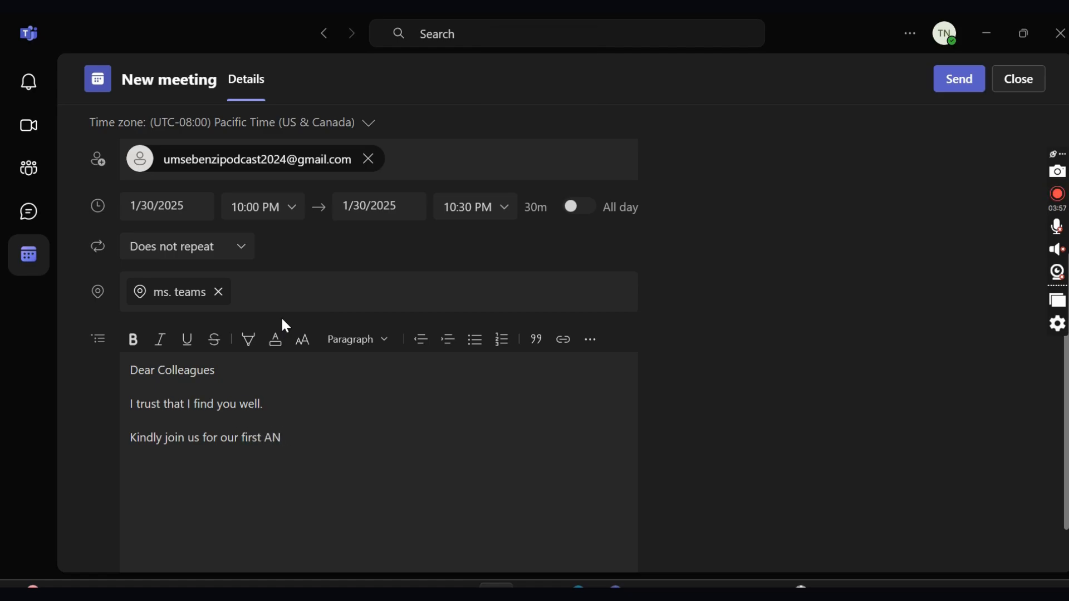
{"action": "key", "text": "Caps_Lock"}
{"action": "type", "text": "annual Meeting"}
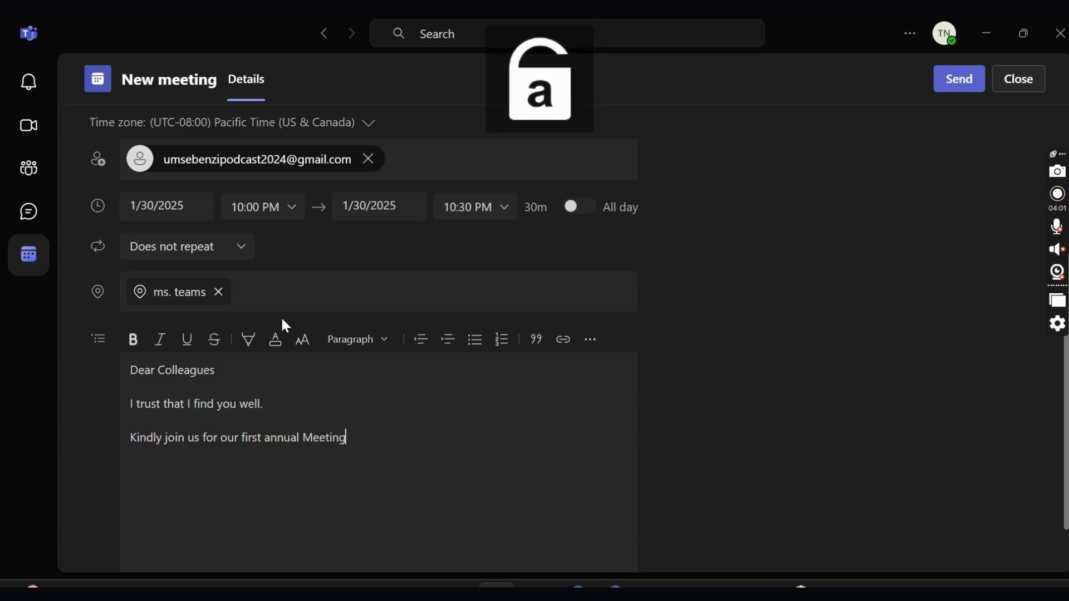
{"action": "type", "text": " with the"}
{"action": "key", "text": "Caps_Lock"}
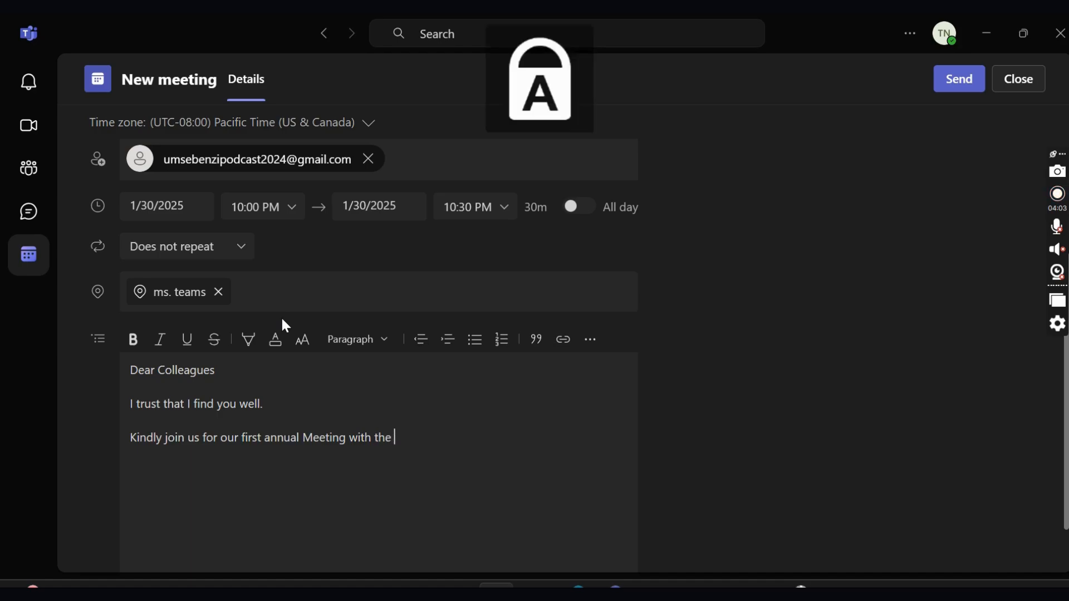
{"action": "type", "text": "CEO"}
{"action": "key", "text": "Caps_Lock"}
{"action": "type", "text": "."}
{"action": "key", "text": "Return"}
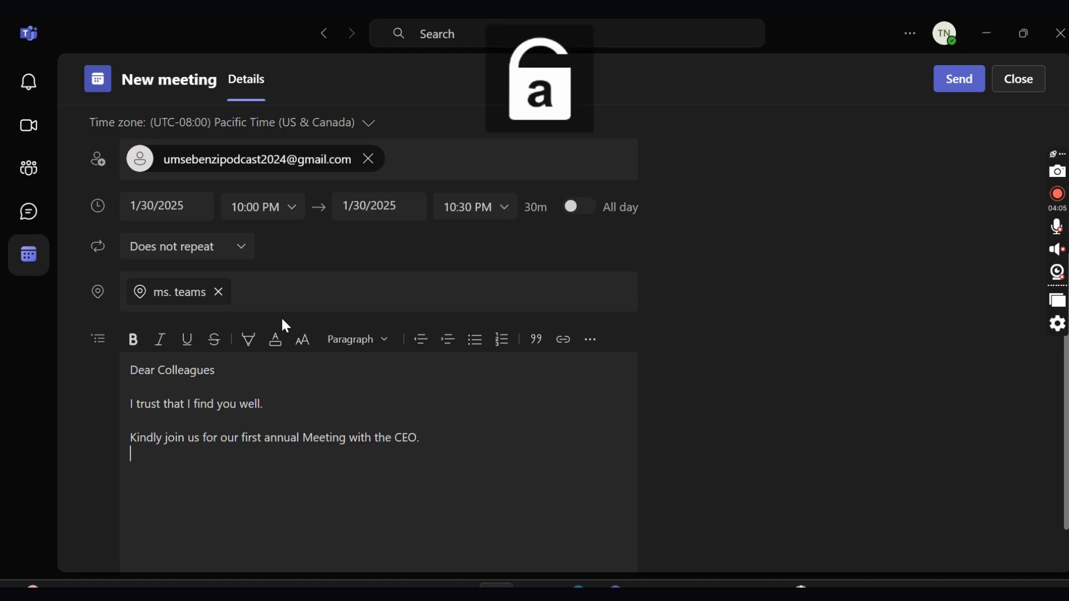
- Add 'Please find the link and meeting ID.' and begin the Kind regards sign-off
{"action": "key", "text": "Caps_Lock"}
{"action": "type", "text": "P"}
{"action": "key", "text": "Caps_Lock"}
{"action": "type", "text": "lease "}
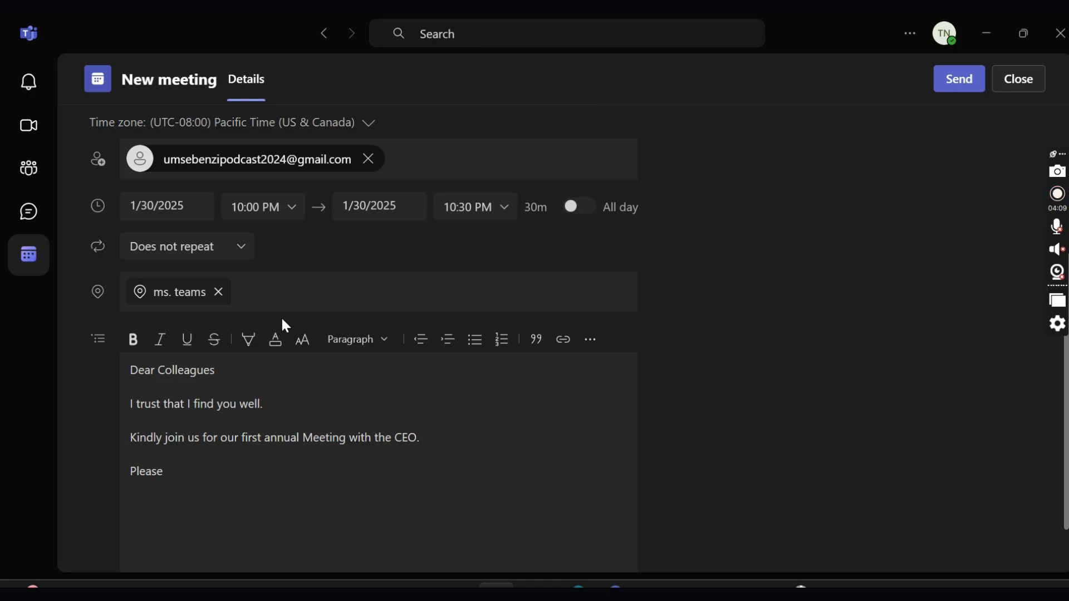
{"action": "type", "text": "find the"}
{"action": "type", "text": "link and m"}
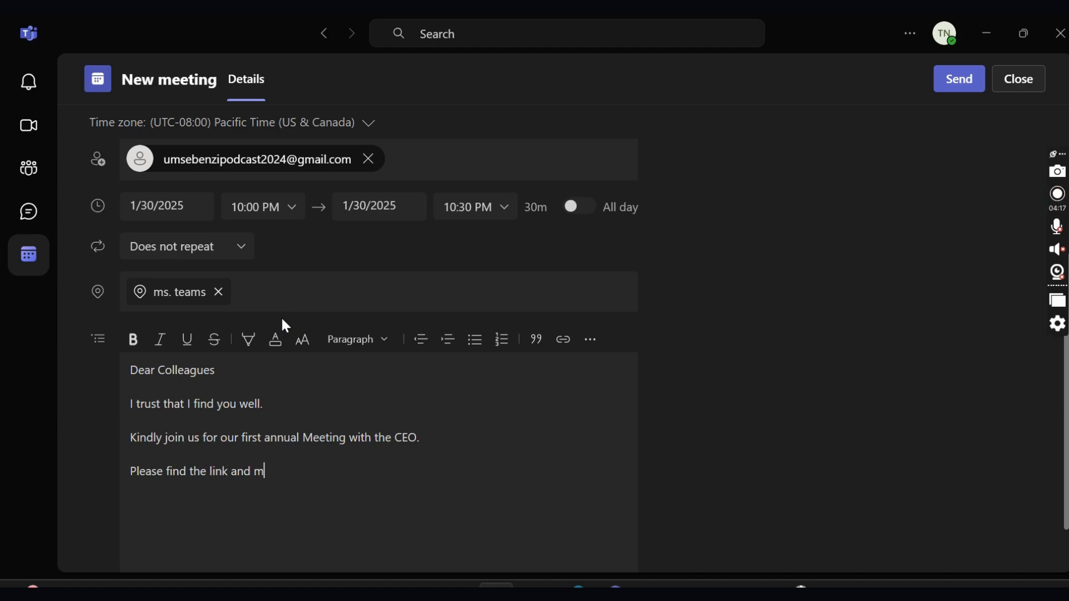
{"action": "type", "text": "eeting ID"}
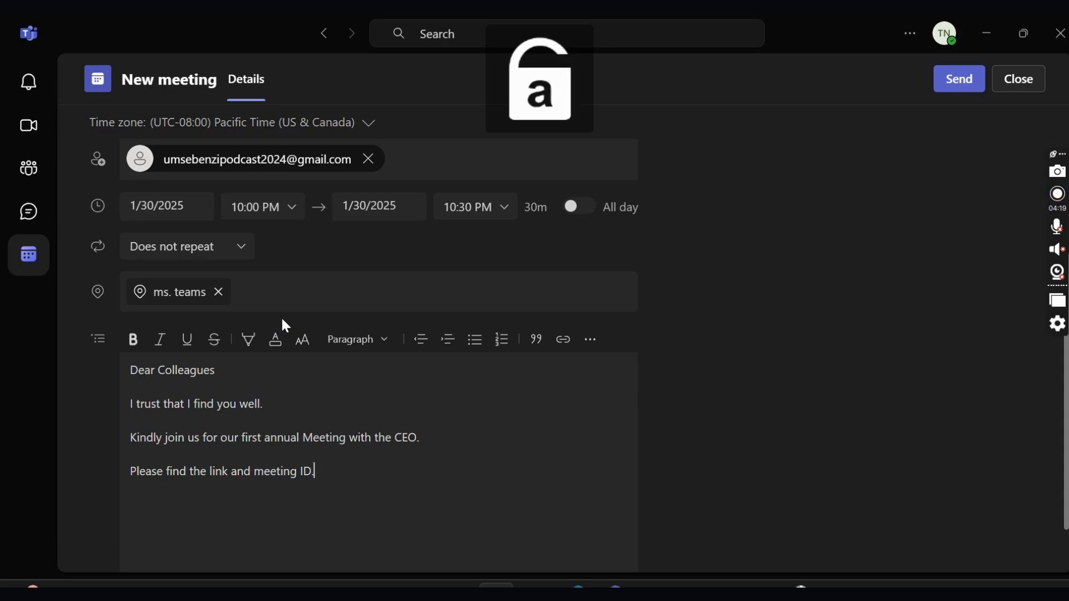
{"action": "type", "text": "."}
{"action": "key", "text": "Return"}
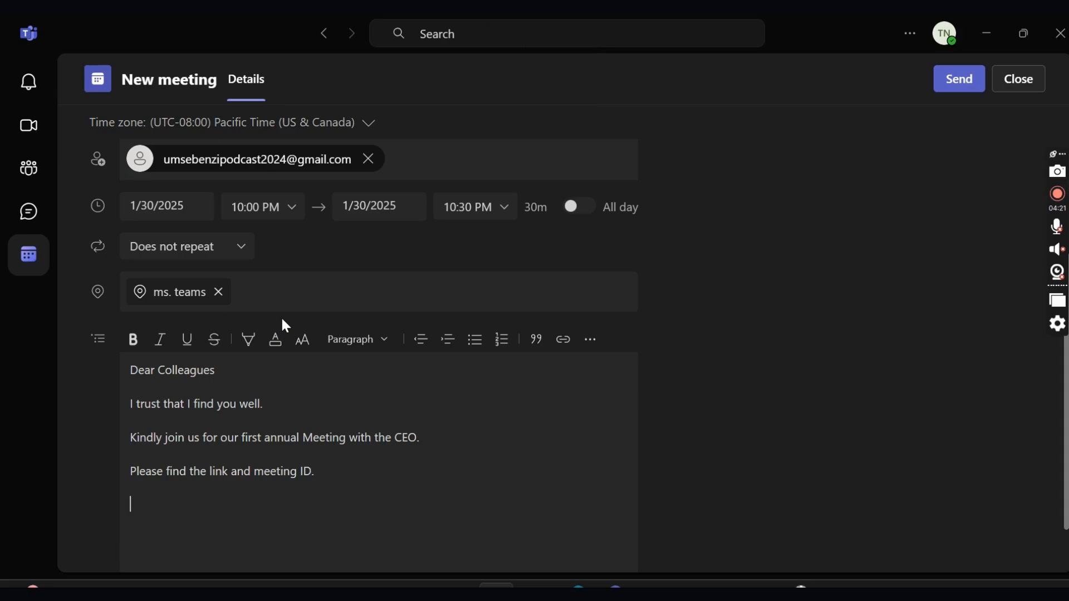
{"action": "type", "text": "Kinsdly"}
- Set 'Who can bypass the lobby?' to Everyone
{"action": "scroll", "coordinate": [300, 334], "scroll_direction": "down", "scroll_amount": 2}
{"action": "scroll", "coordinate": [334, 384], "scroll_direction": "up", "scroll_amount": 5}
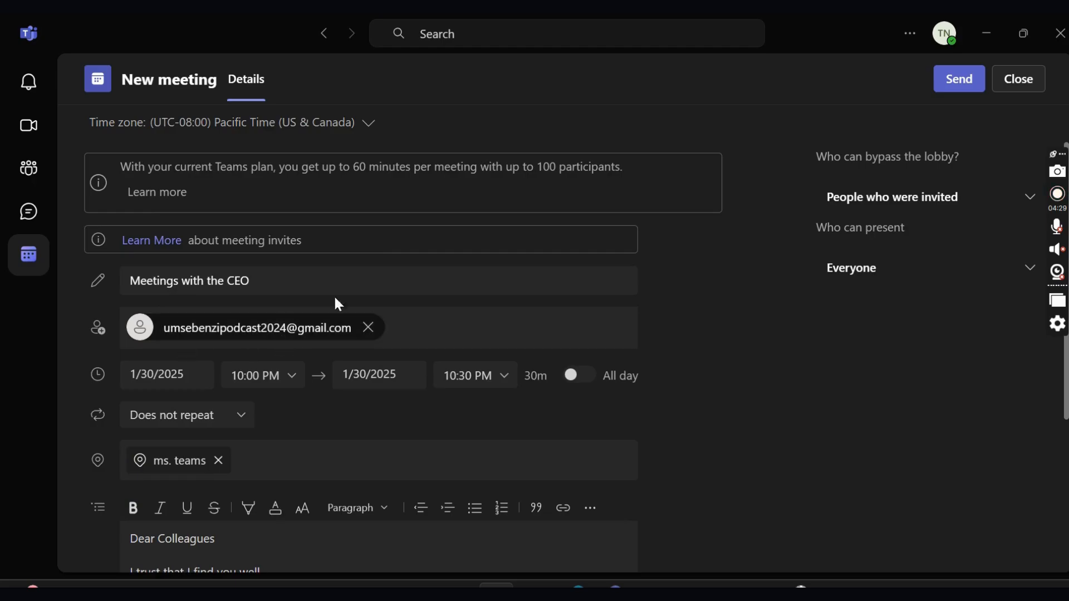
{"action": "scroll", "coordinate": [398, 225], "scroll_direction": "down", "scroll_amount": 4}
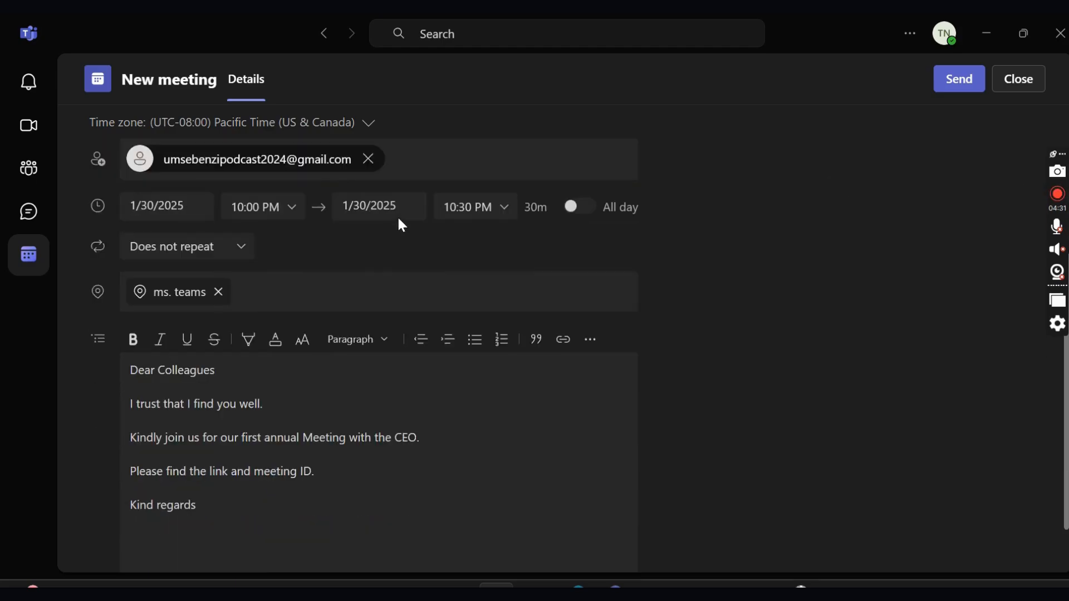
{"action": "scroll", "coordinate": [395, 219], "scroll_direction": "up", "scroll_amount": 2}
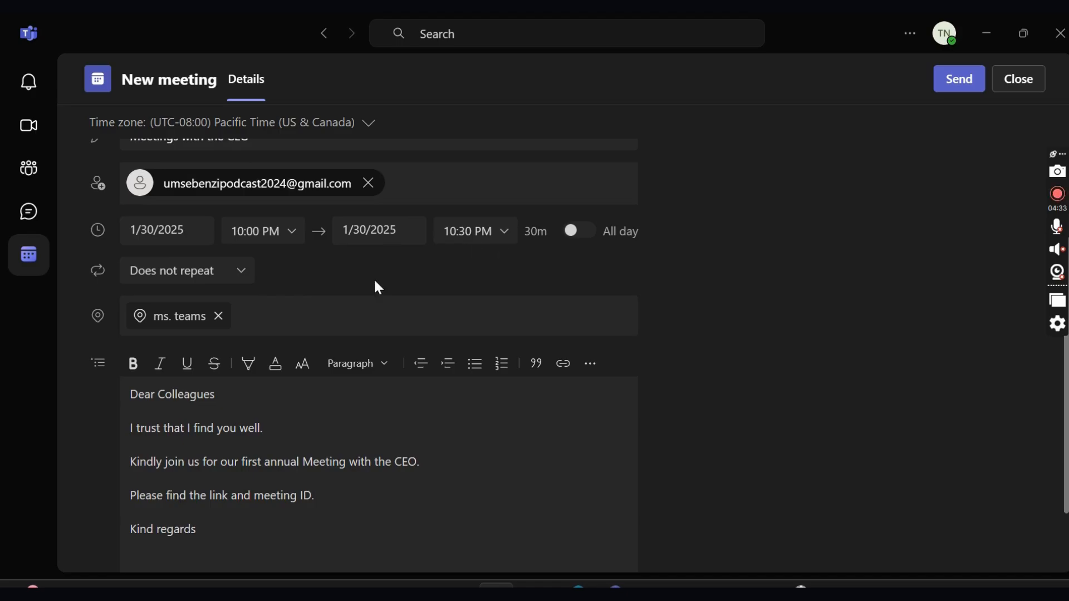
{"action": "scroll", "coordinate": [467, 322], "scroll_direction": "up", "scroll_amount": 2}
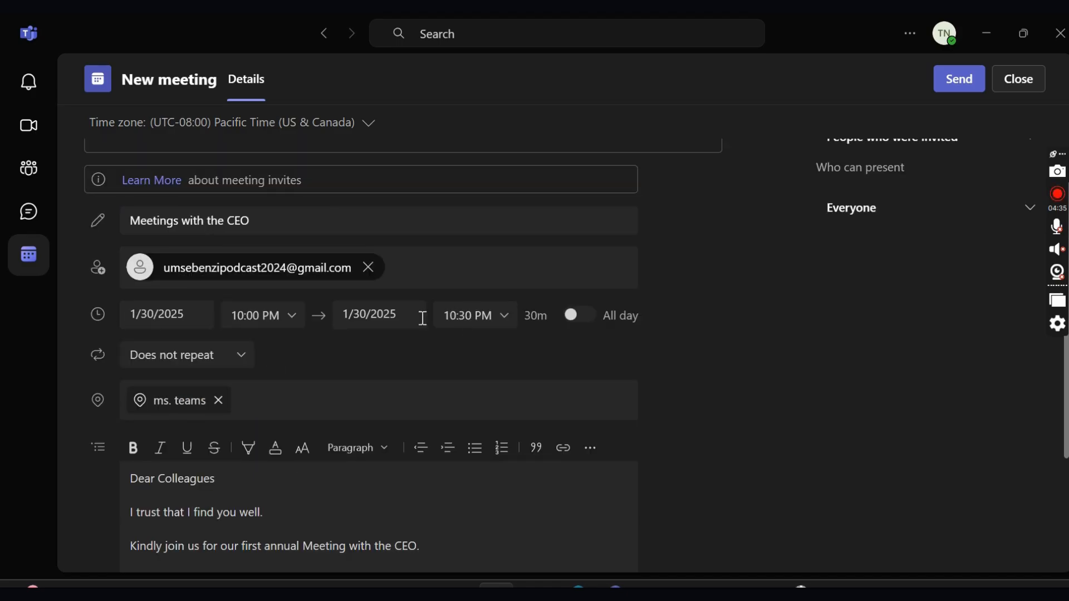
{"action": "left_click", "coordinate": [462, 270]}
{"action": "scroll", "coordinate": [758, 307], "scroll_direction": "up", "scroll_amount": 1}
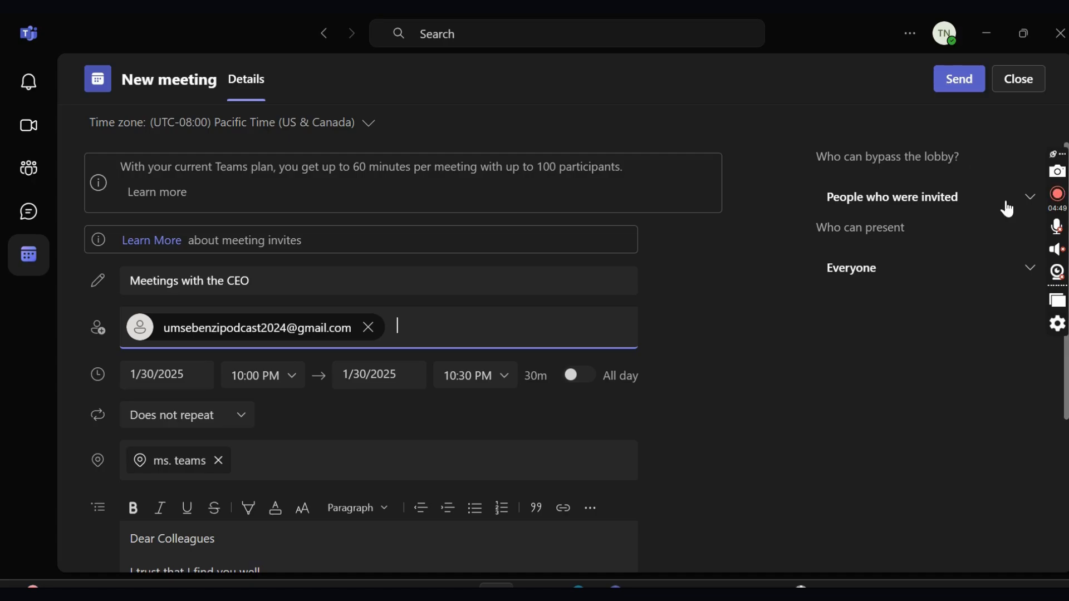
{"action": "left_click", "coordinate": [1027, 199]}
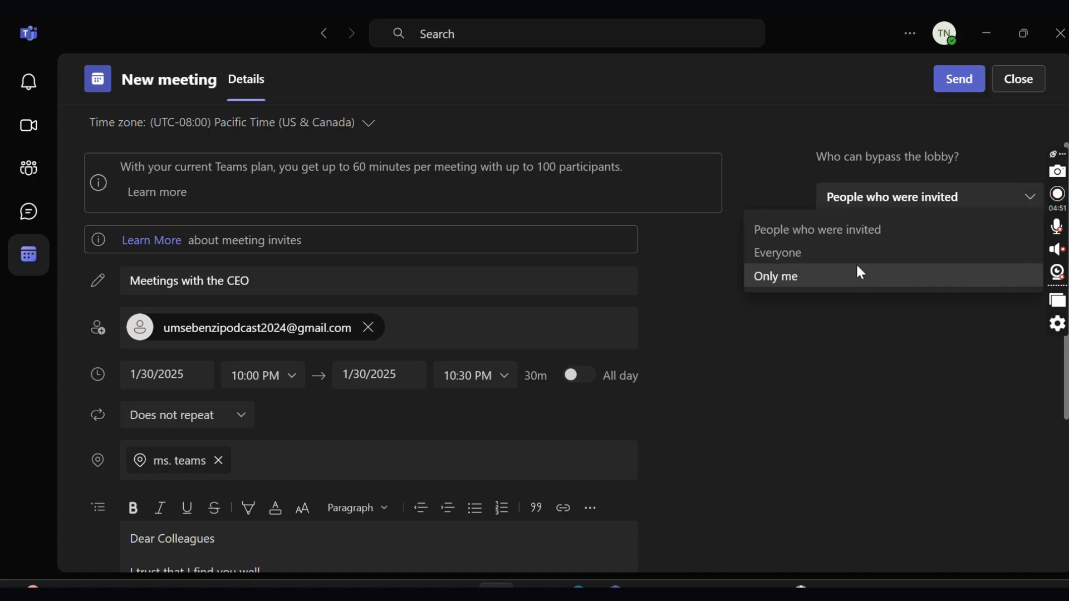
{"action": "left_click", "coordinate": [846, 252]}
- Set 'Who can present' to Only me and send the invitation
{"action": "left_click", "coordinate": [988, 277]}
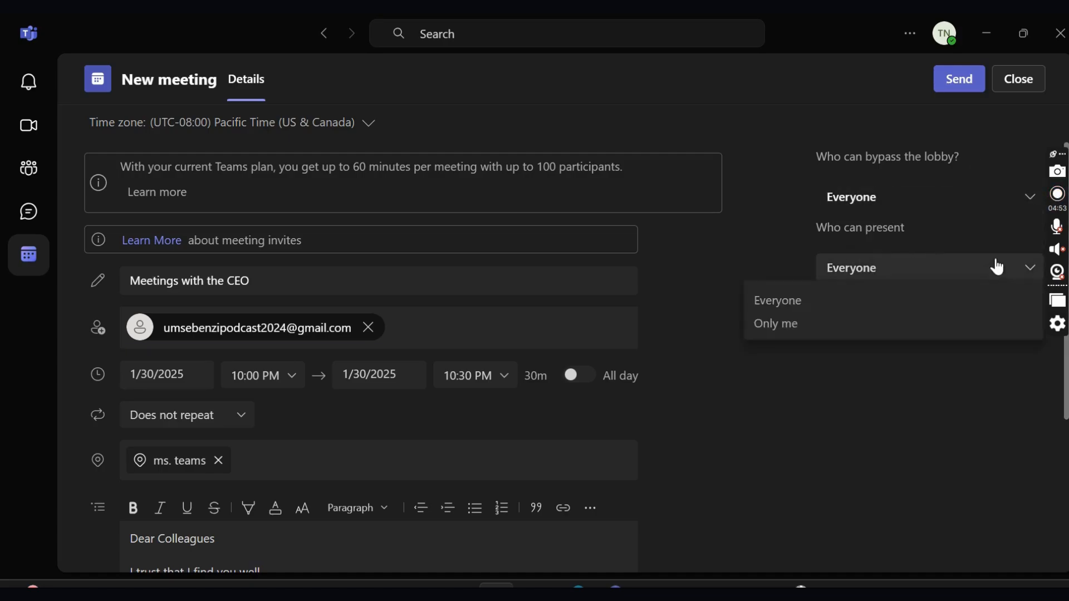
{"action": "left_click", "coordinate": [828, 328]}
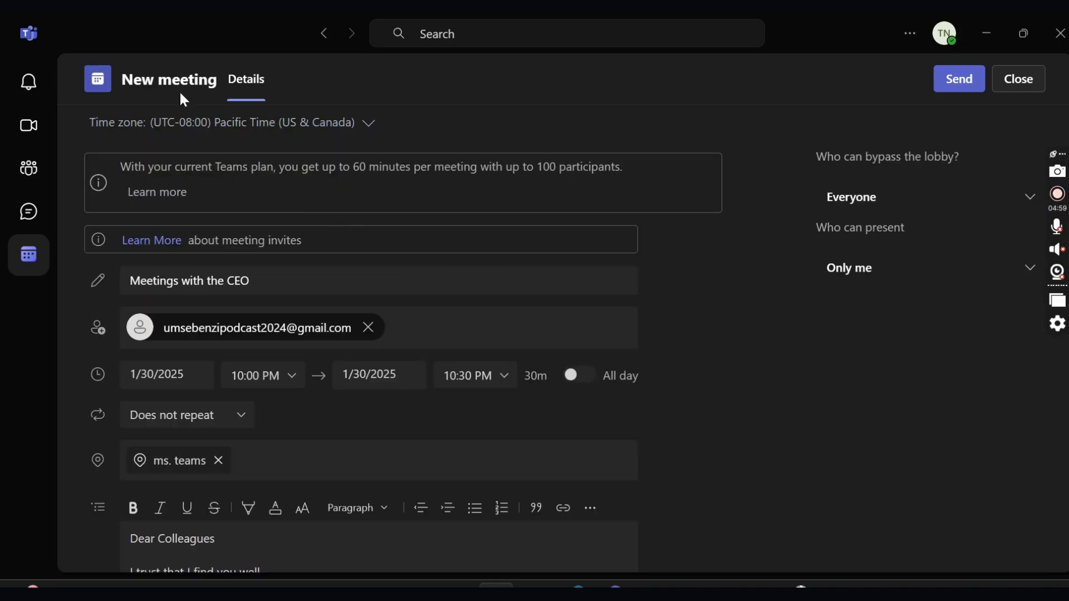
{"action": "left_click", "coordinate": [954, 80]}
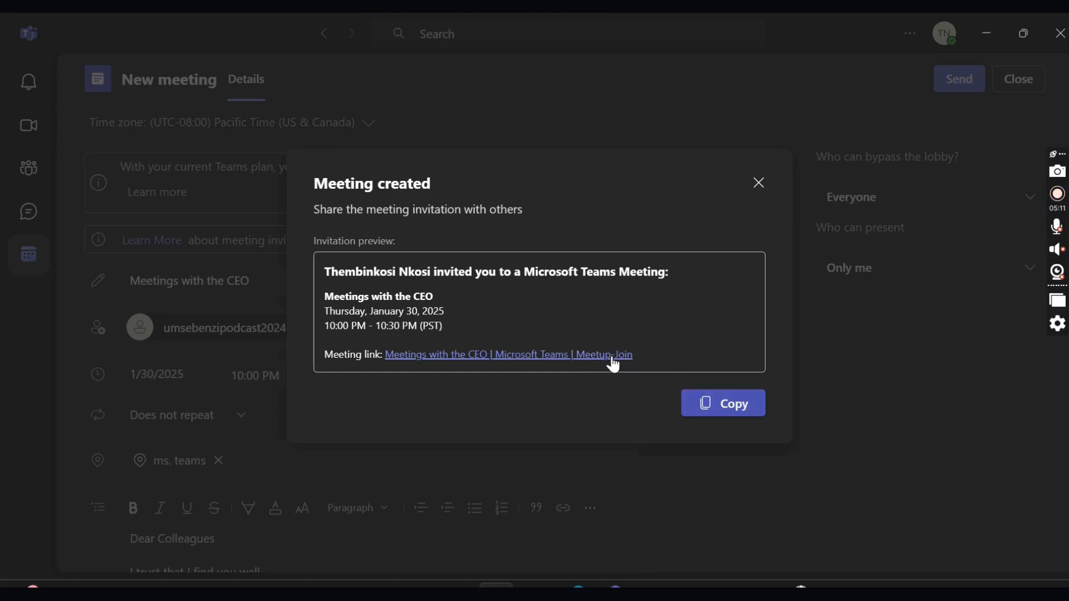
- Copy the invitation, open its link in Chrome and cancel, then close the Meeting created dialog
{"action": "left_click", "coordinate": [712, 405]}
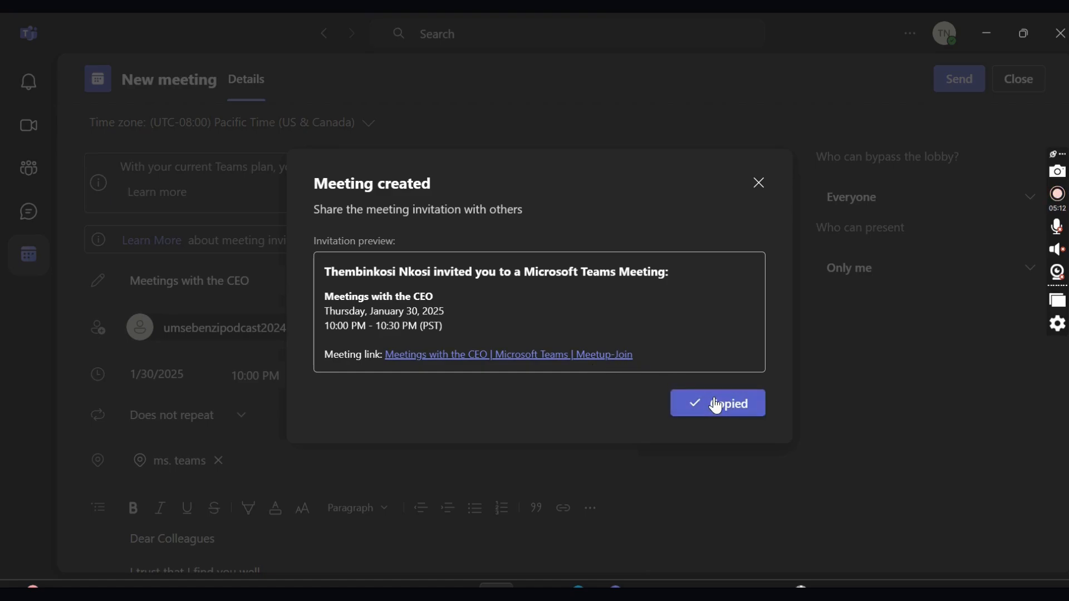
{"action": "left_click", "coordinate": [577, 357]}
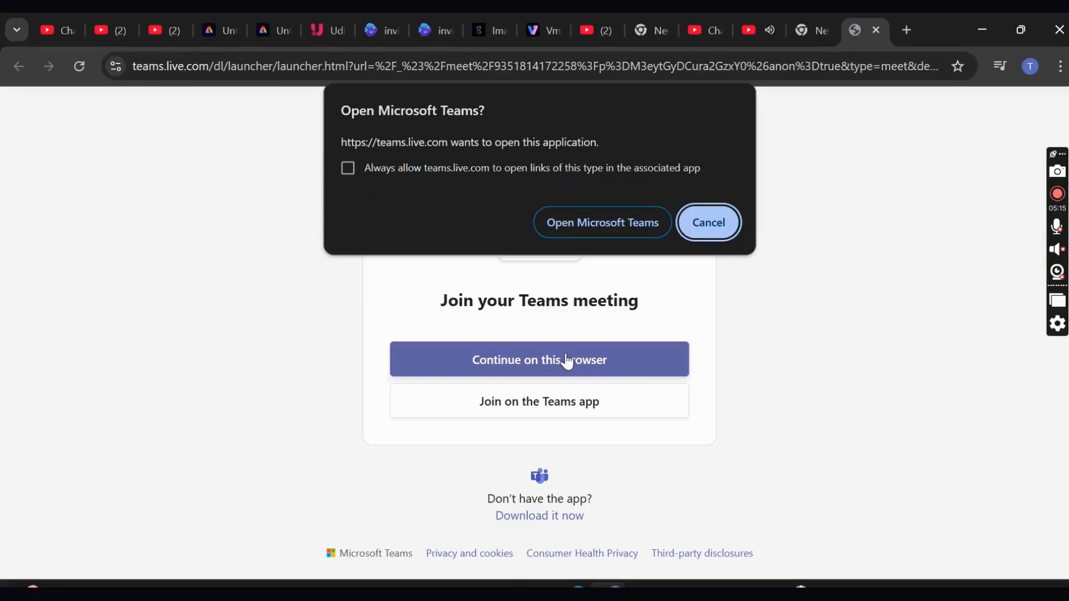
{"action": "left_click", "coordinate": [705, 234]}
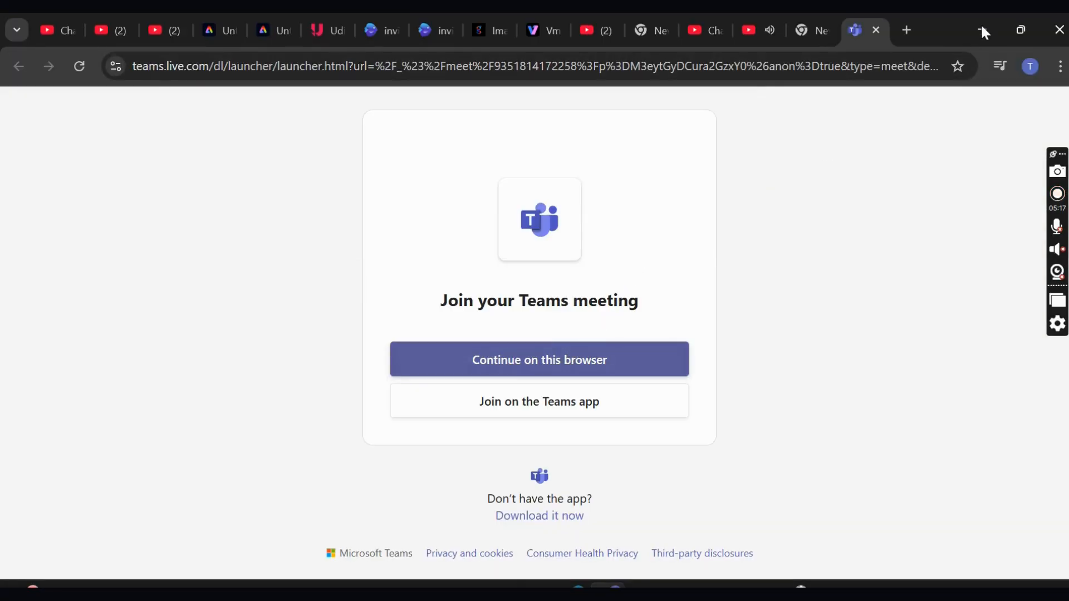
{"action": "left_click", "coordinate": [983, 31]}
{"action": "left_click", "coordinate": [784, 149]}
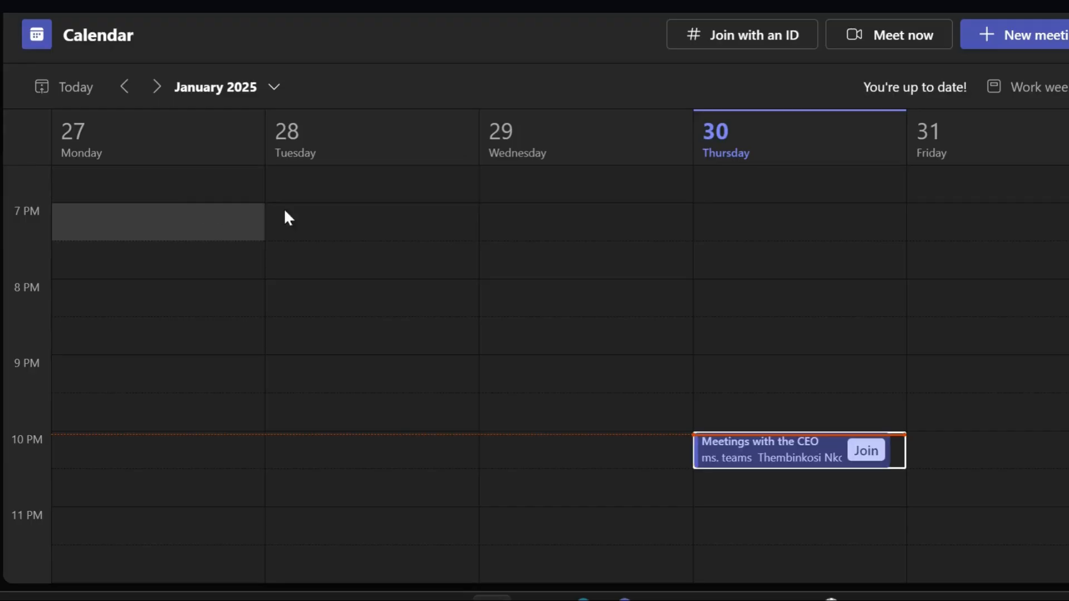
- Paste the copied meeting link into Join with an ID and join the meeting
{"action": "left_click", "coordinate": [825, 454]}
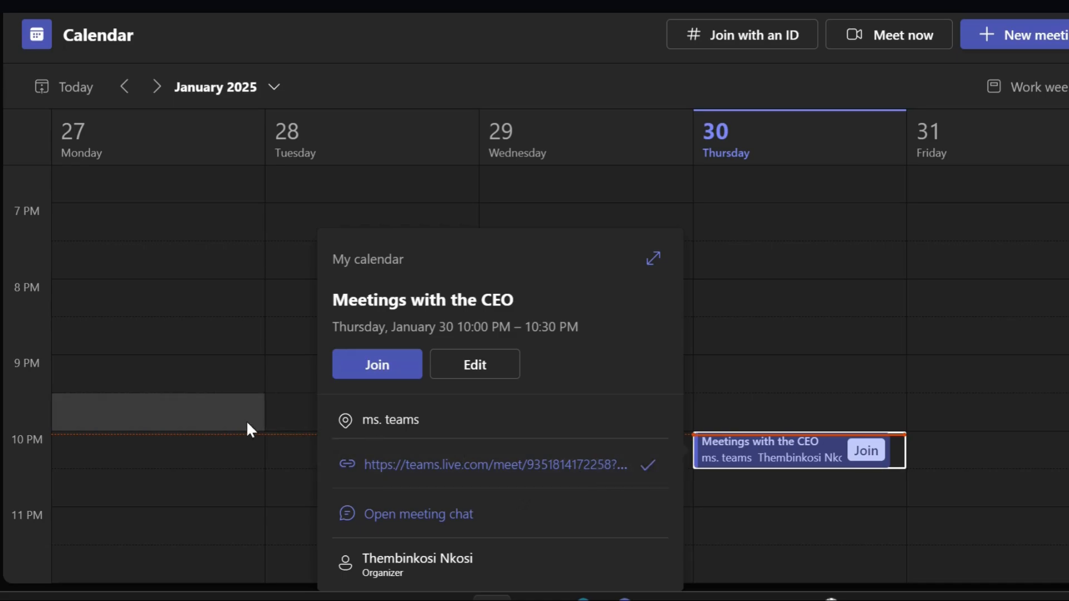
{"action": "left_click", "coordinate": [771, 280]}
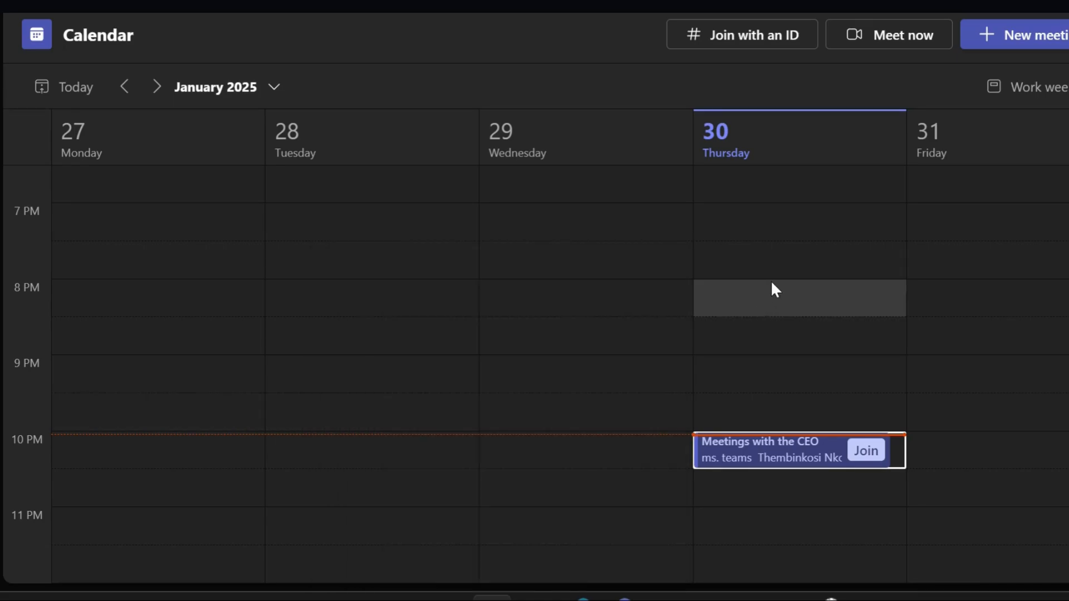
{"action": "left_click", "coordinate": [753, 40]}
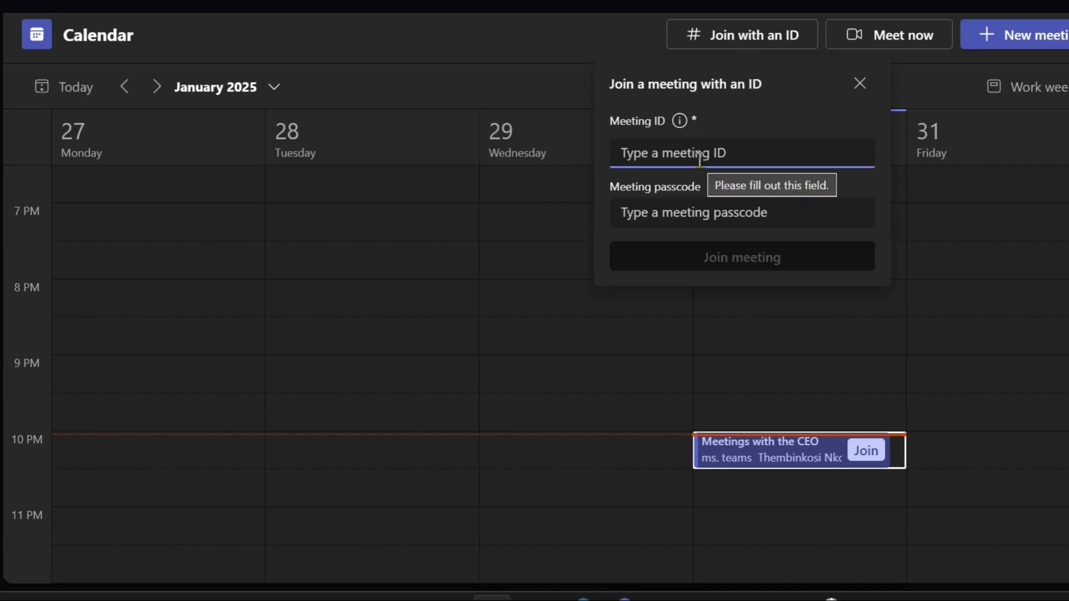
{"action": "key", "text": "ctrl+v"}
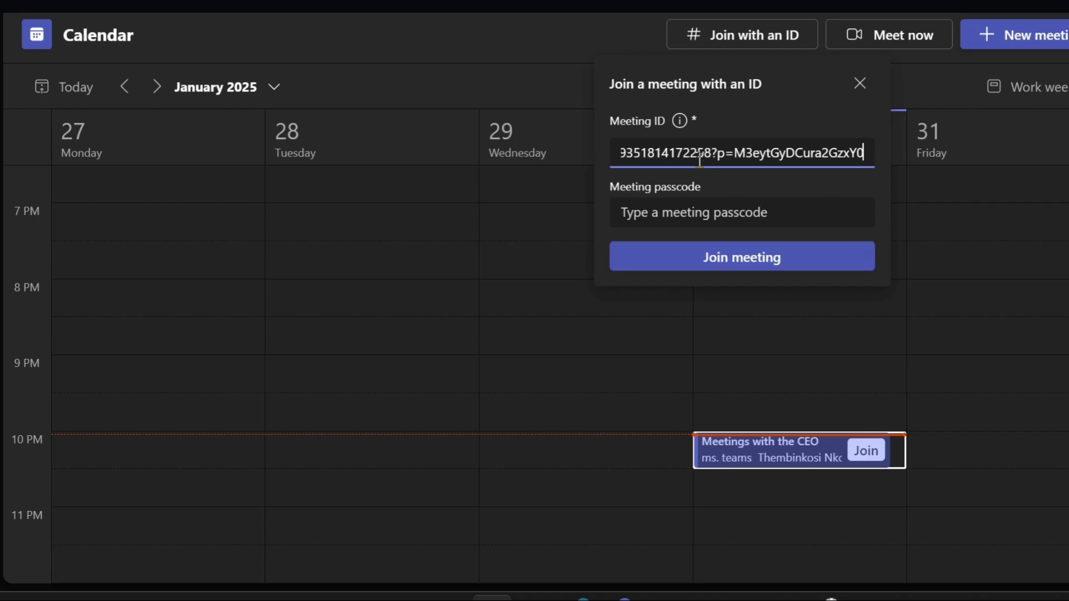
{"action": "left_click", "coordinate": [729, 257]}
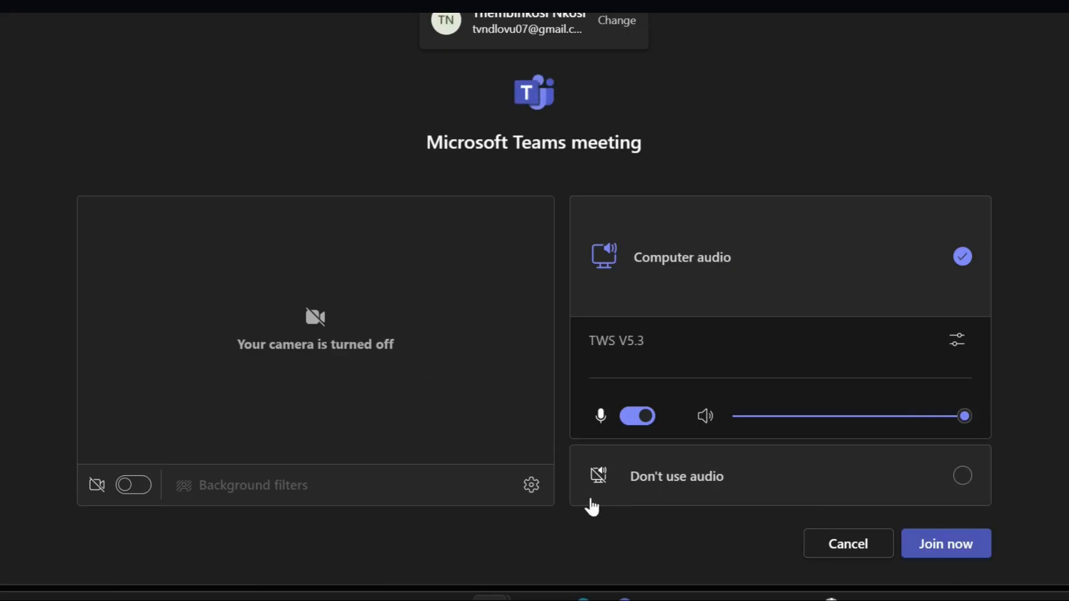
- Turn the camera on, attempt Join now, and dismiss the meeting-not-found error
{"action": "left_click", "coordinate": [533, 487]}
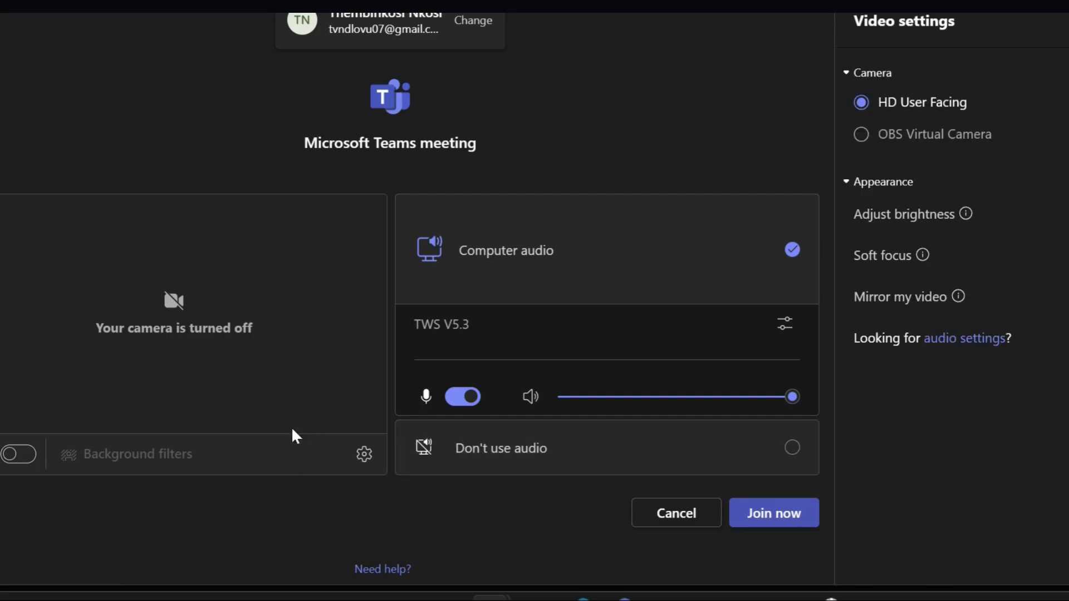
{"action": "left_click", "coordinate": [20, 455]}
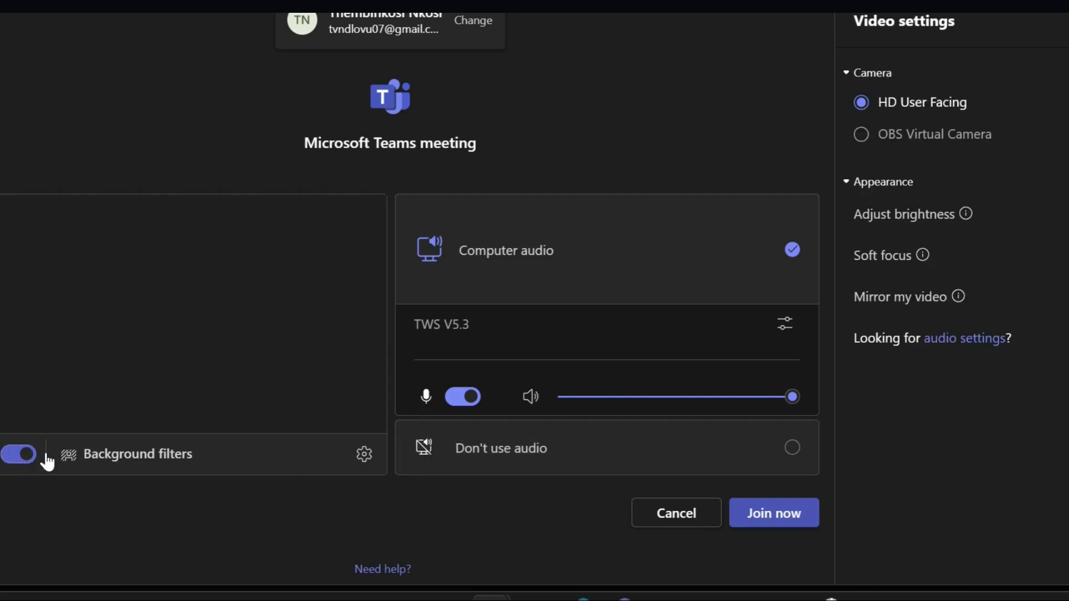
{"action": "left_click", "coordinate": [747, 512]}
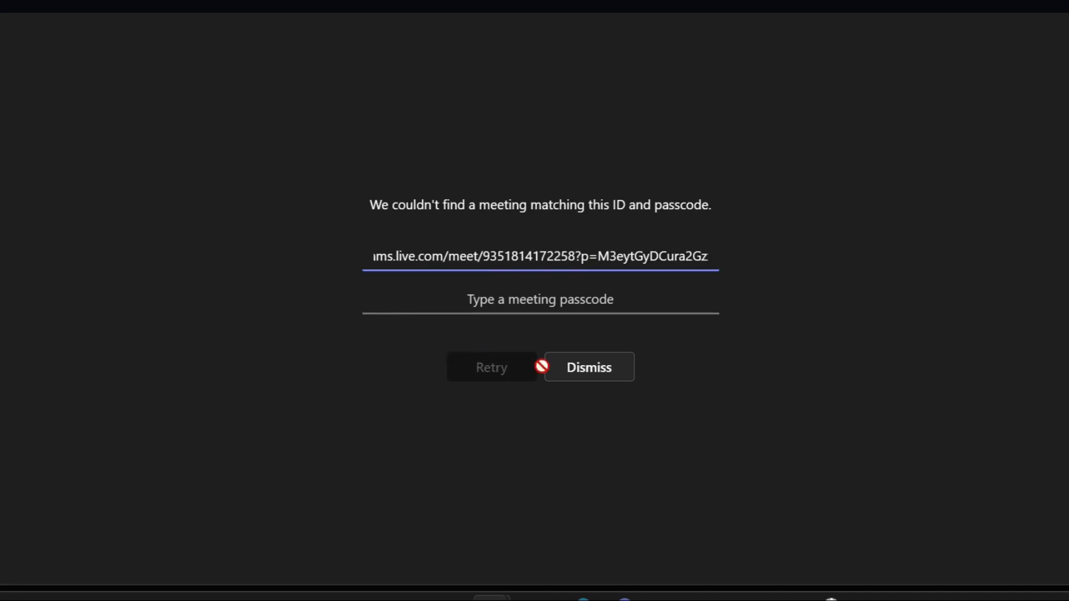
{"action": "left_click", "coordinate": [568, 374]}
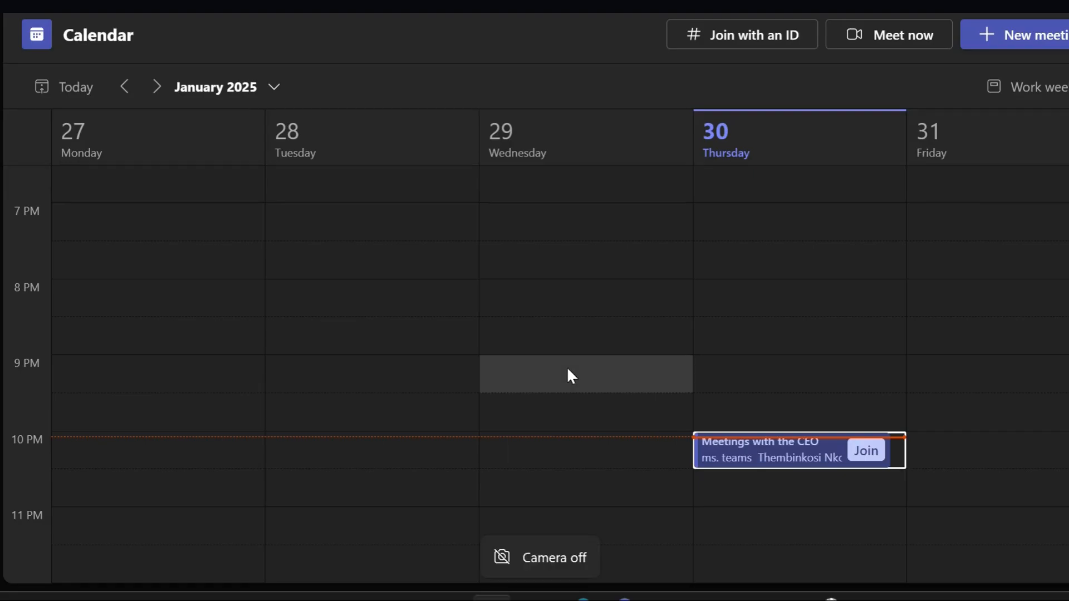
{"action": "left_click", "coordinate": [866, 451]}
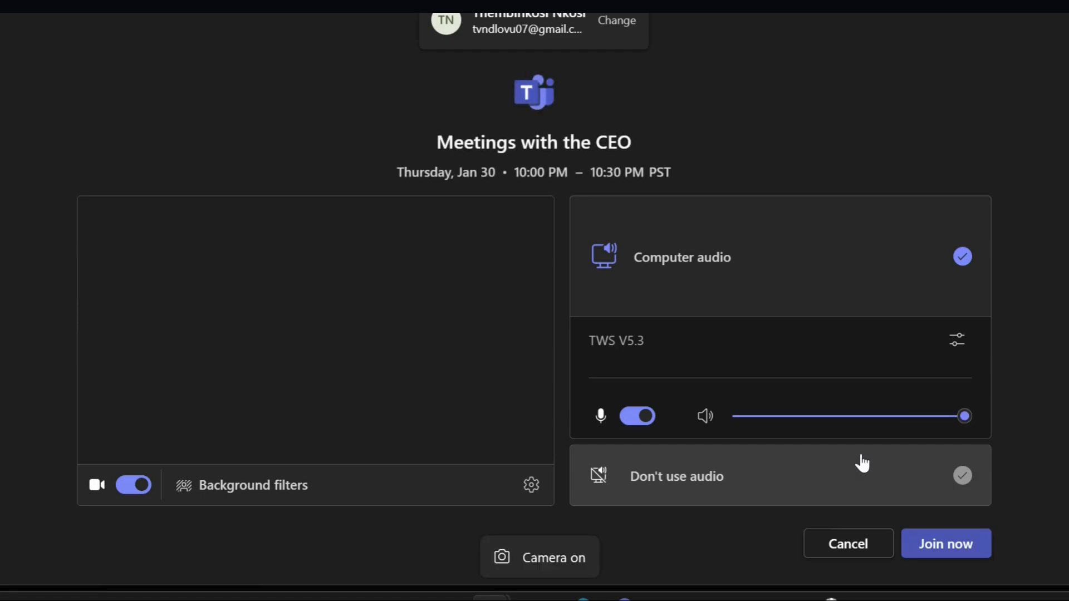
{"action": "left_click", "coordinate": [933, 548]}
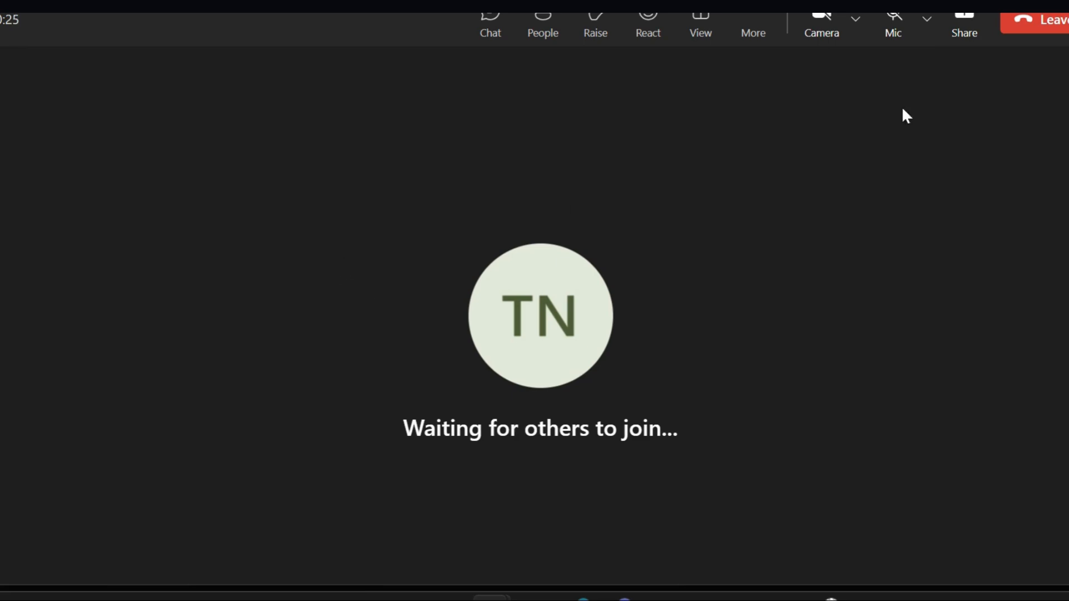
{"action": "left_click", "coordinate": [1049, 25]}
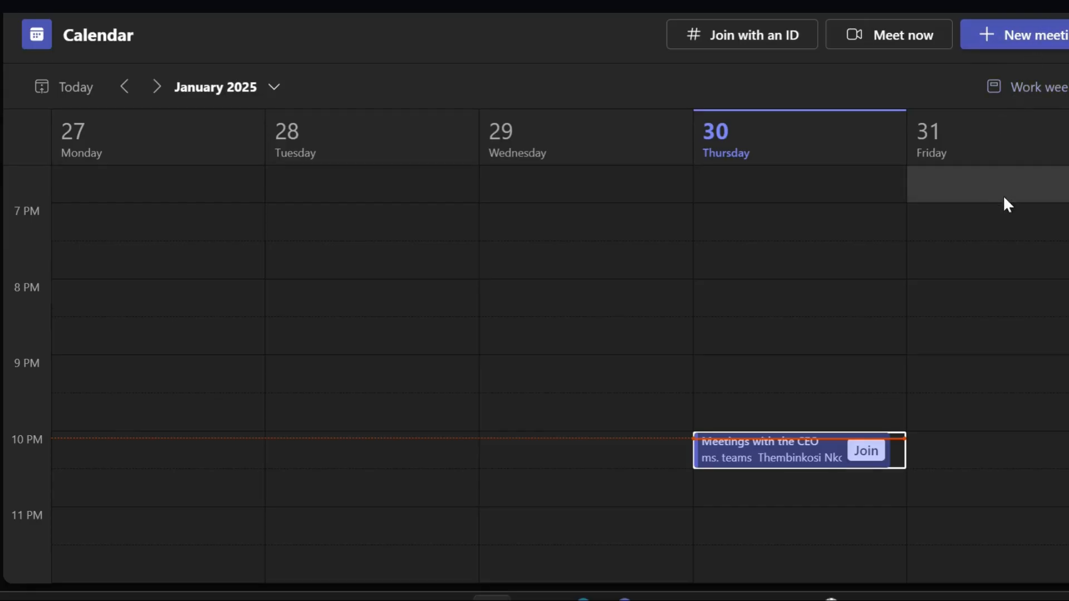